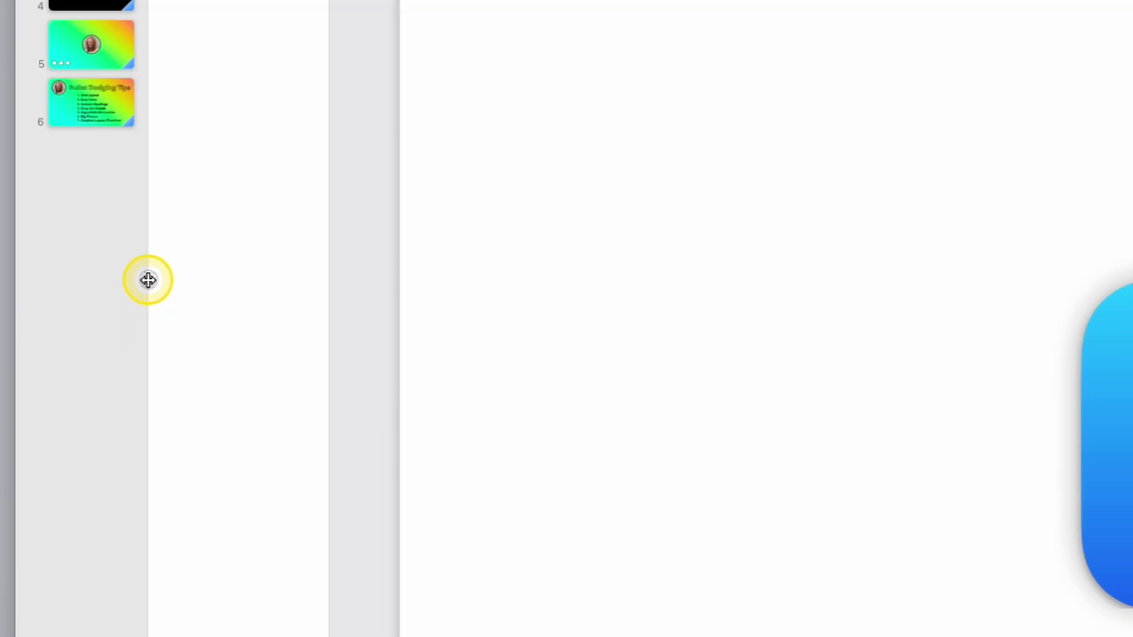
# Widen the slide navigator and turn on the Object List.
pyautogui.moveTo(148, 280); pyautogui.dragTo(381, 319)
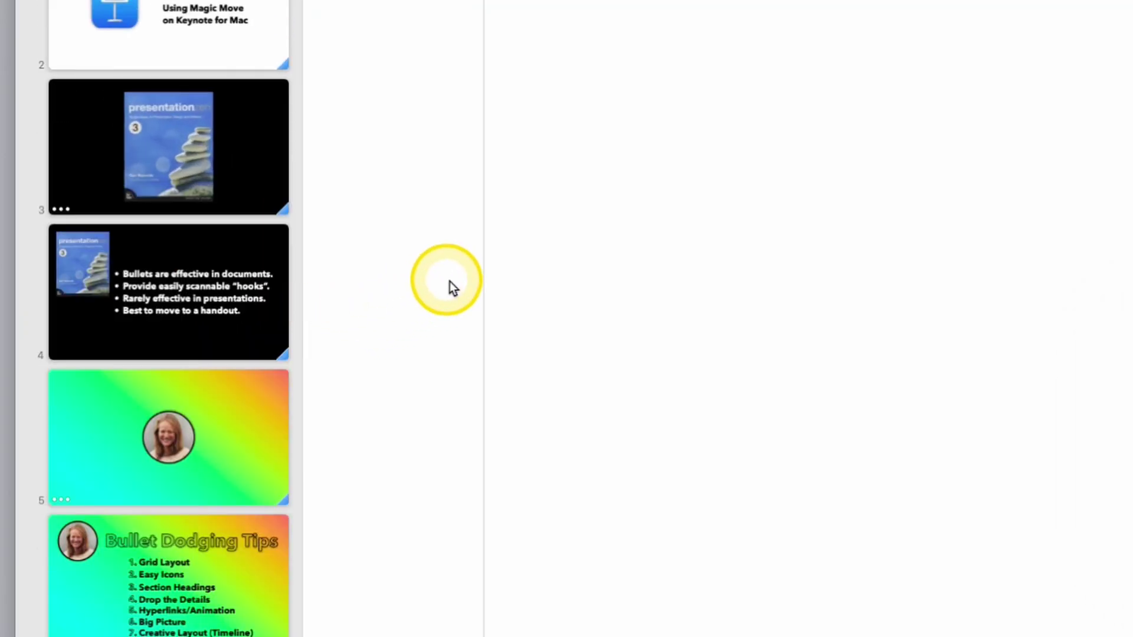
pyautogui.click(244, 35)
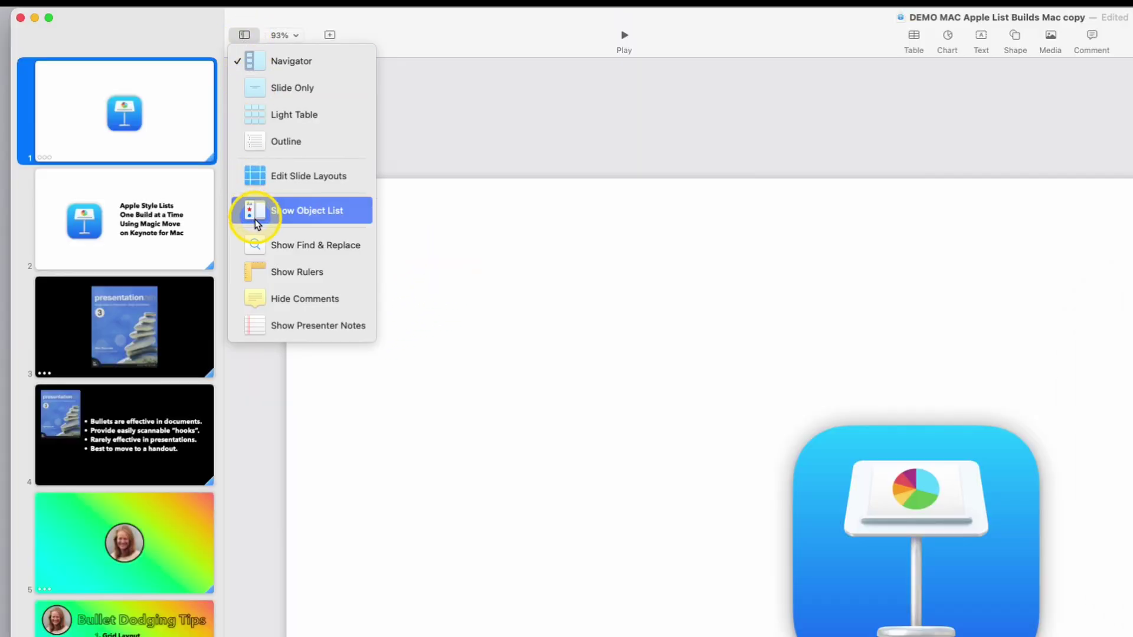
pyautogui.click(258, 222)
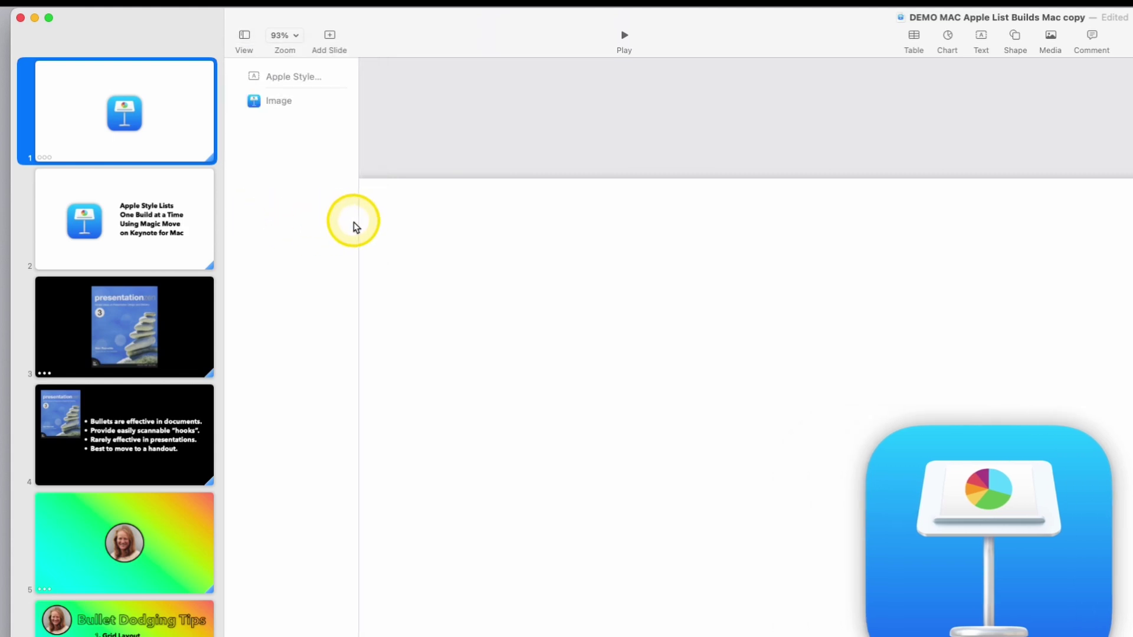
pyautogui.scroll(-2, 421, 253)
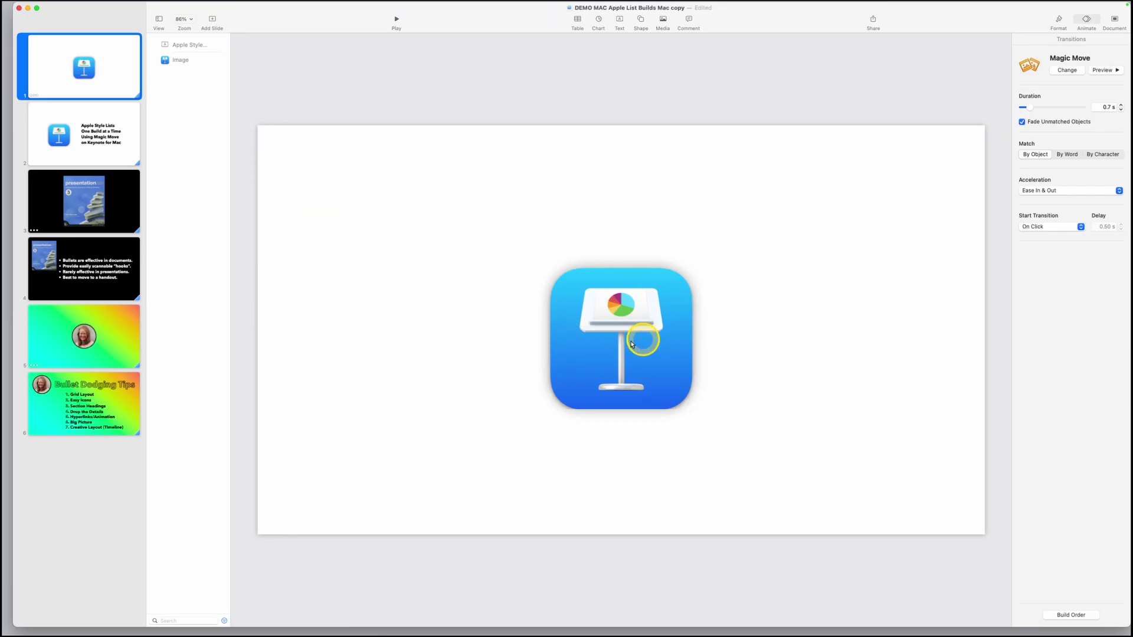
# Look through slides 3 and 5, then reselect the Keynote icon on slide 1.
pyautogui.click(620, 342)
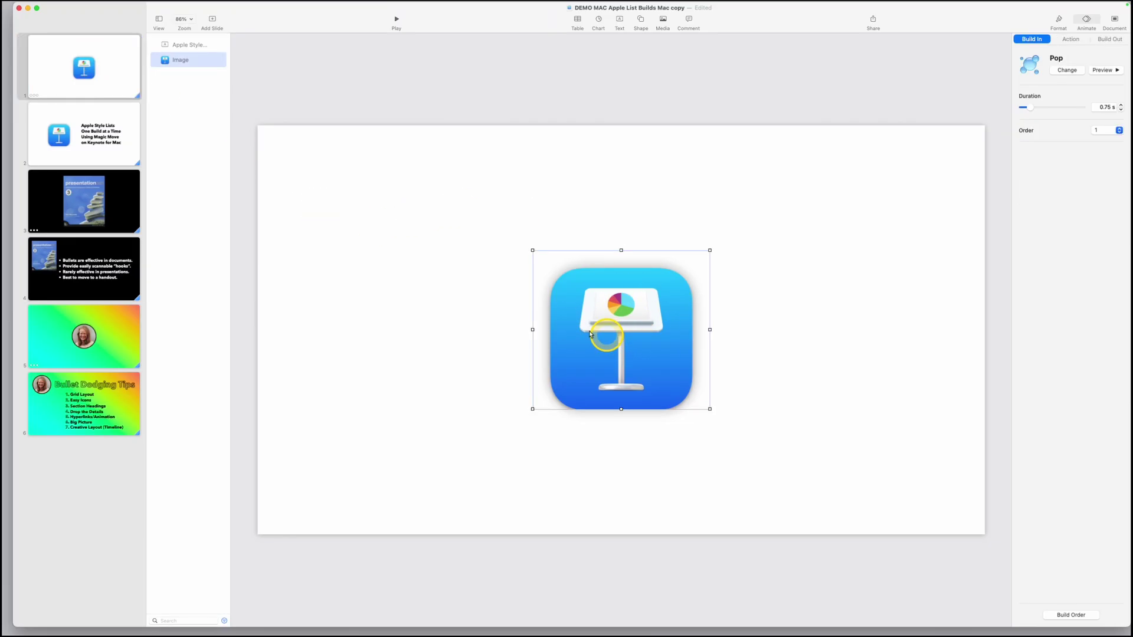
pyautogui.click(112, 207)
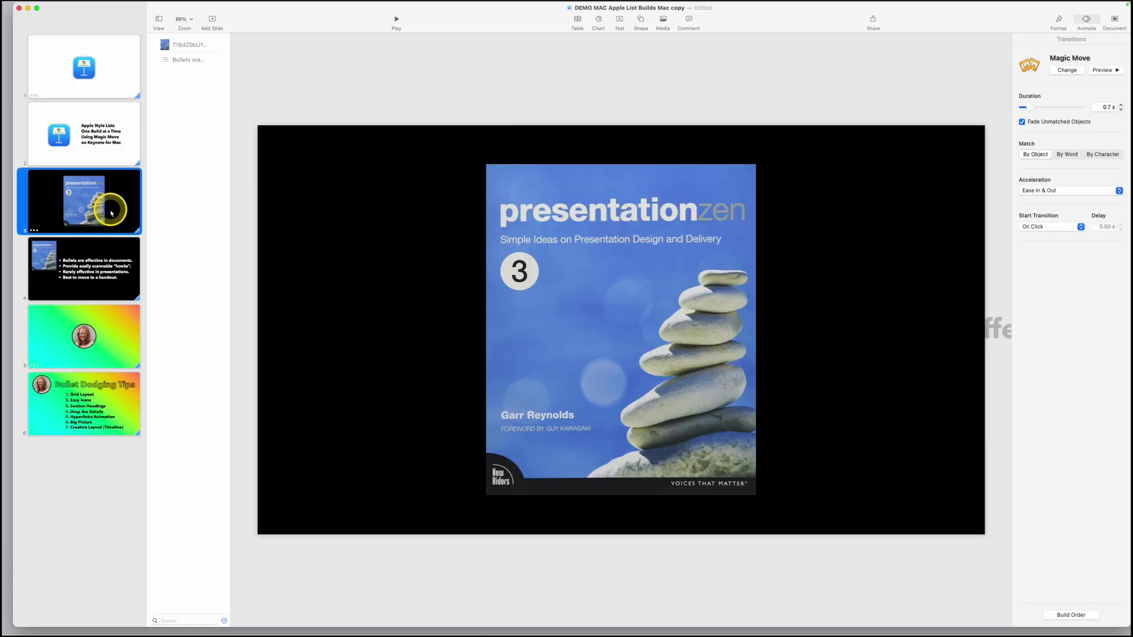
pyautogui.click(99, 339)
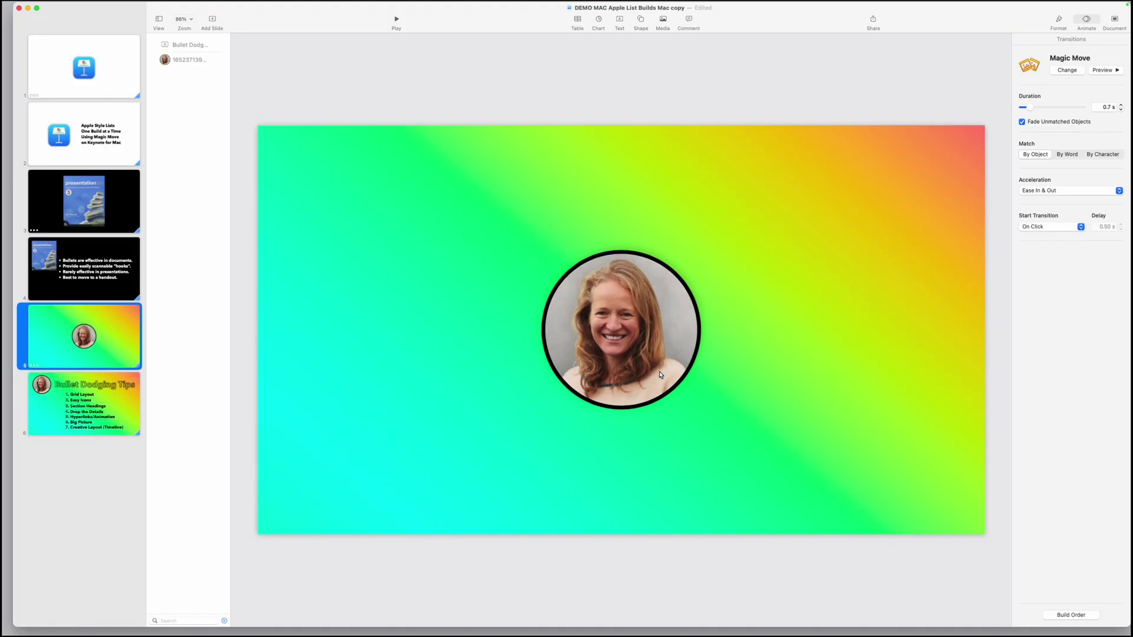
pyautogui.press('Home')
pyautogui.click(635, 317)
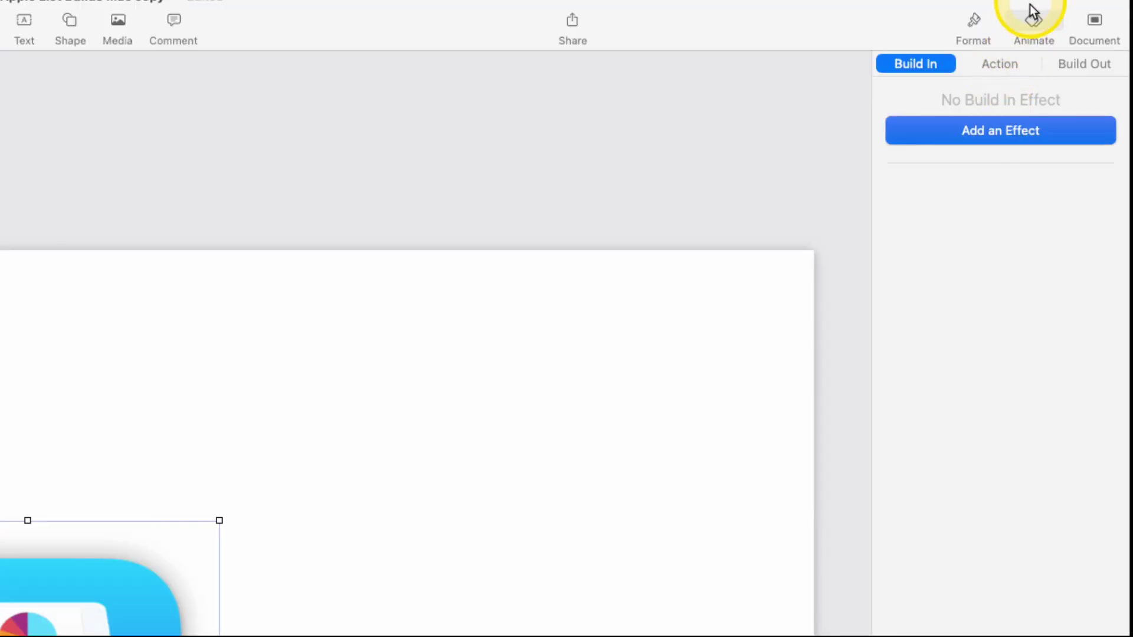
# Give slide 1's icon a Pop build-in that starts After Transition in Build Order.
pyautogui.click(1030, 25)
pyautogui.click(1030, 25)
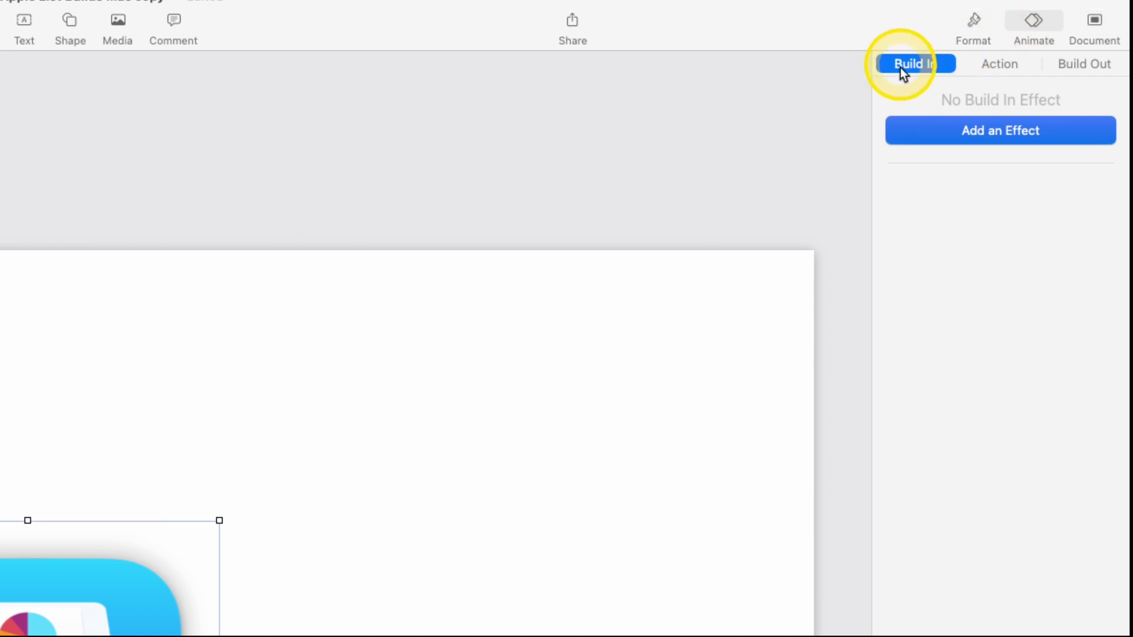
pyautogui.click(949, 134)
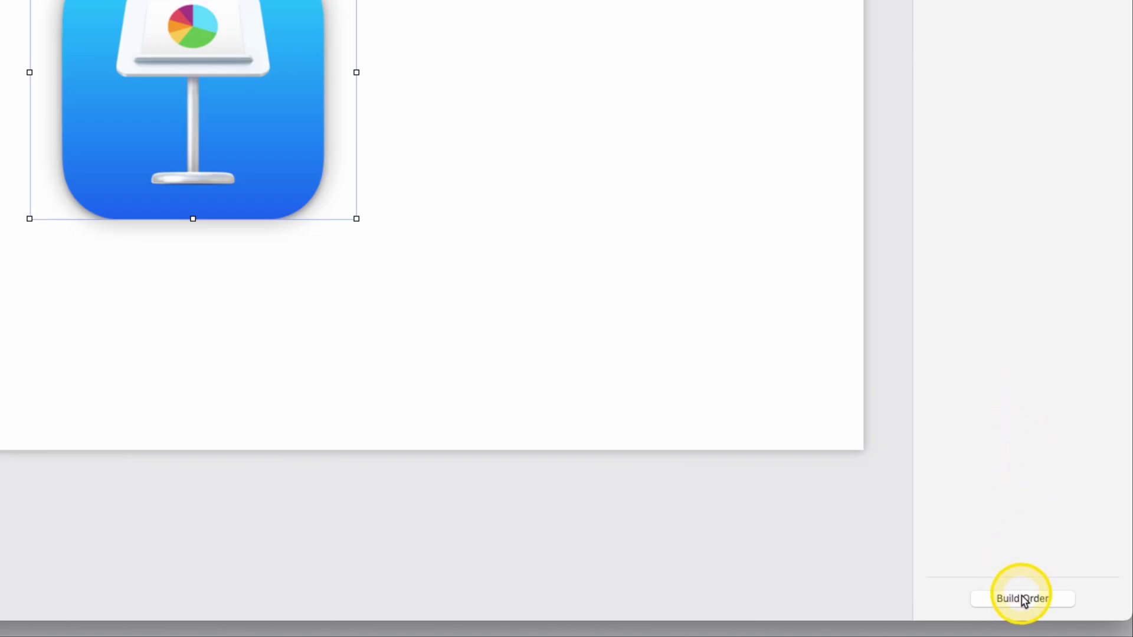
pyautogui.click(1023, 598)
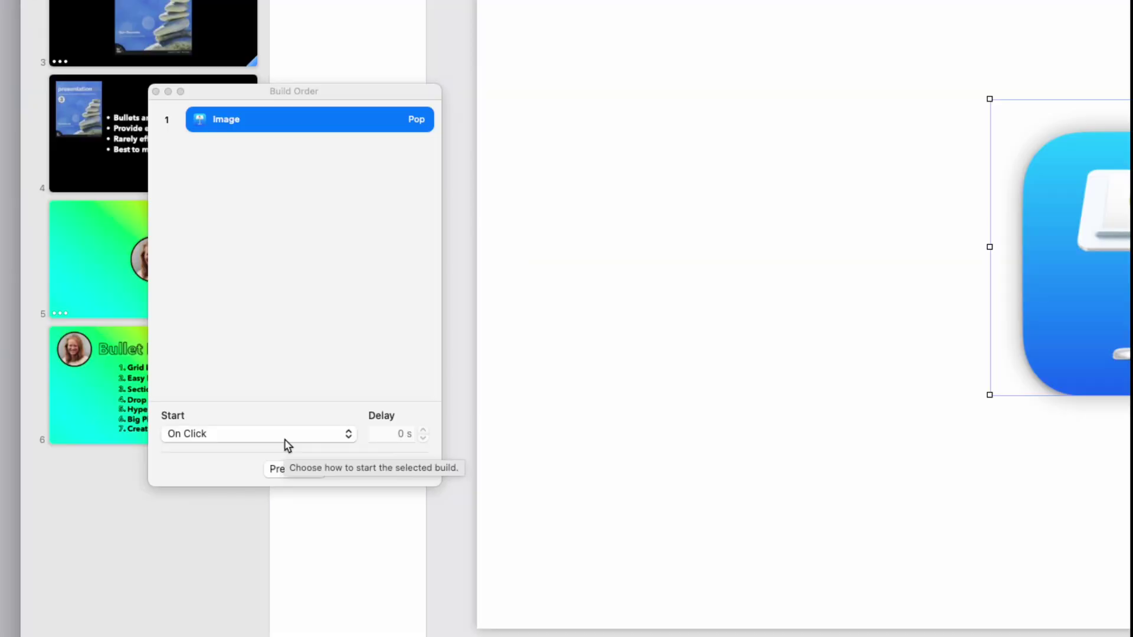
pyautogui.click(285, 439)
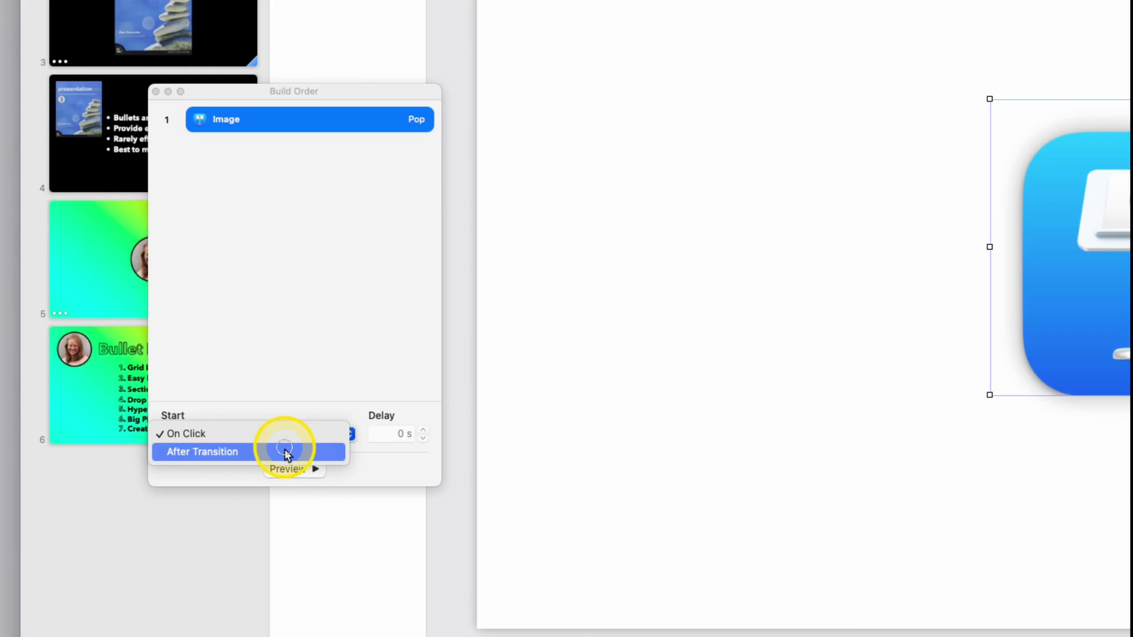
pyautogui.click(285, 452)
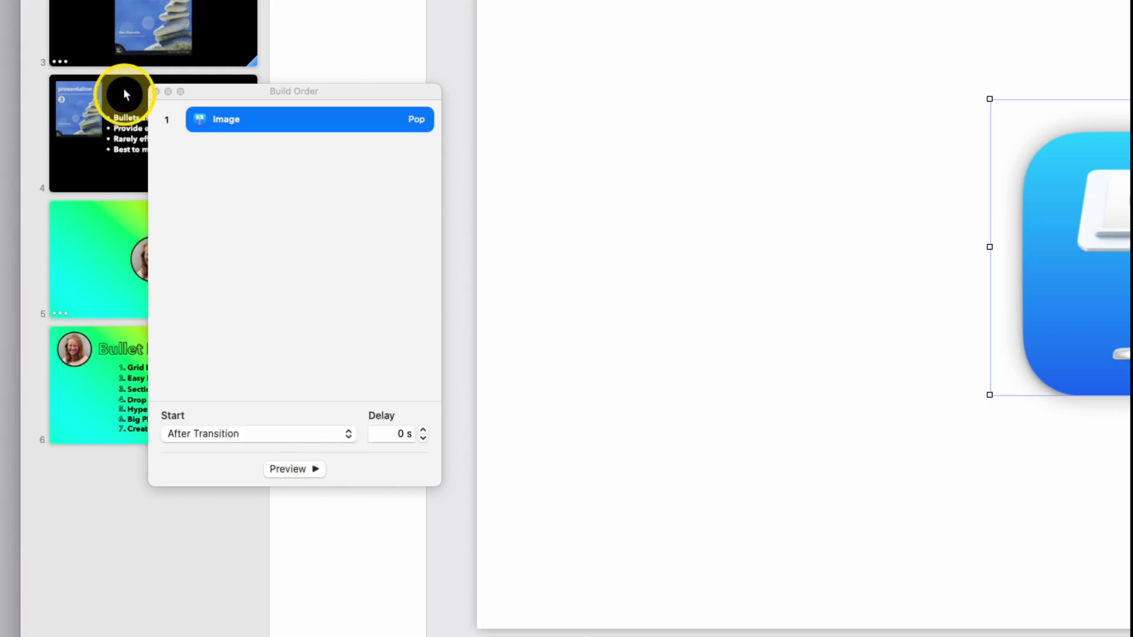
pyautogui.click(155, 92)
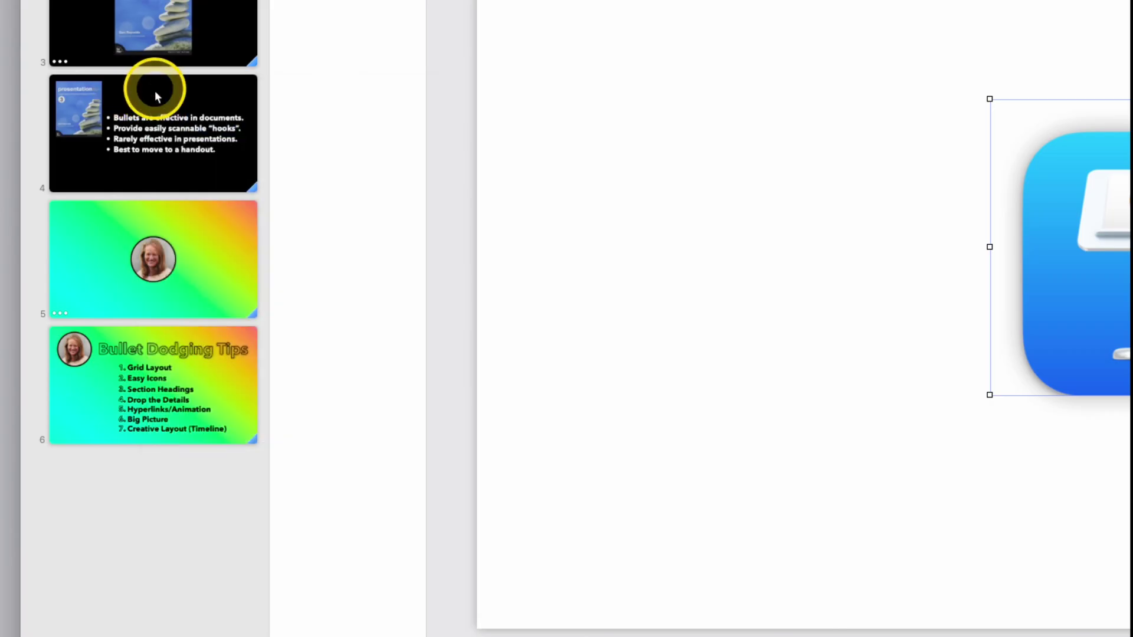
pyautogui.click(91, 89)
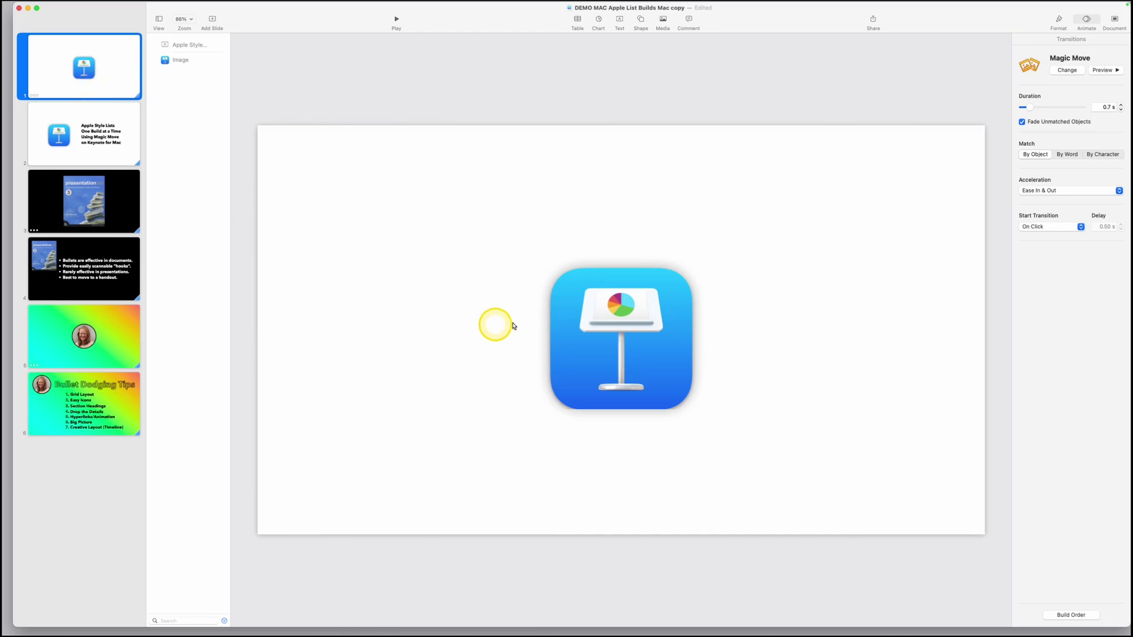
# Set the build-in of slide 2's Keynote icon to None.
pyautogui.click(114, 153)
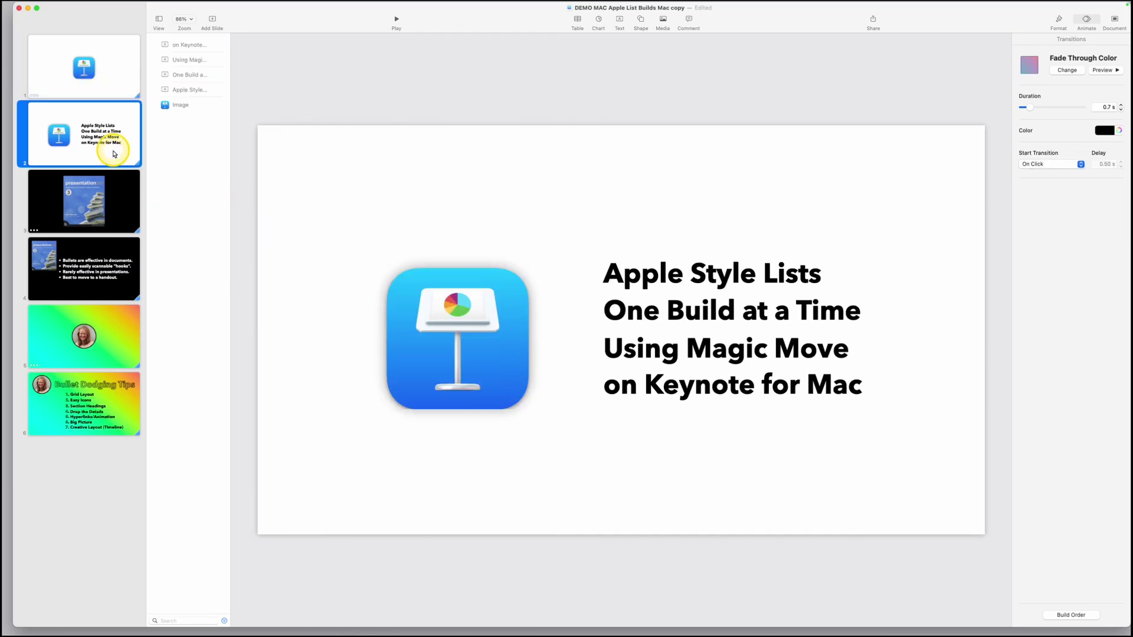
pyautogui.click(454, 334)
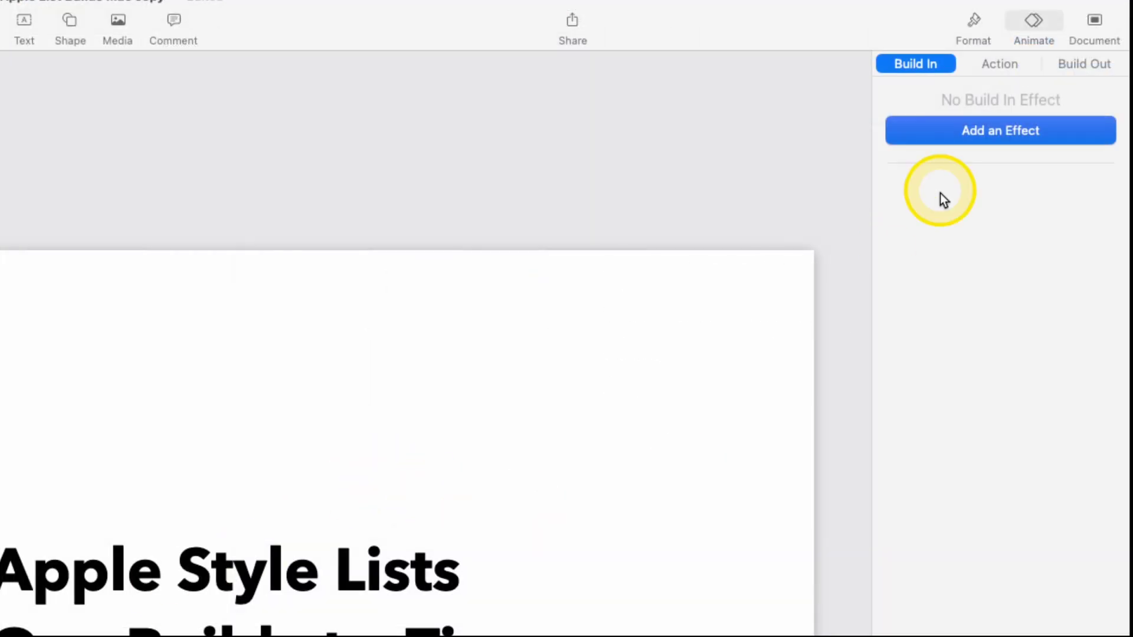
pyautogui.click(1060, 71)
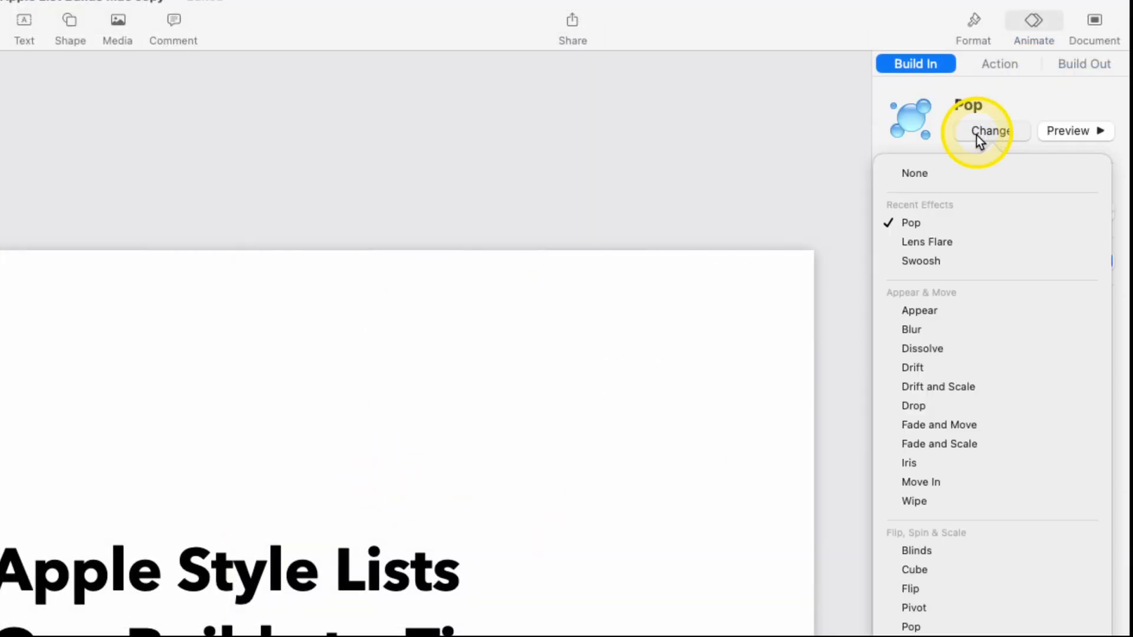
pyautogui.click(957, 171)
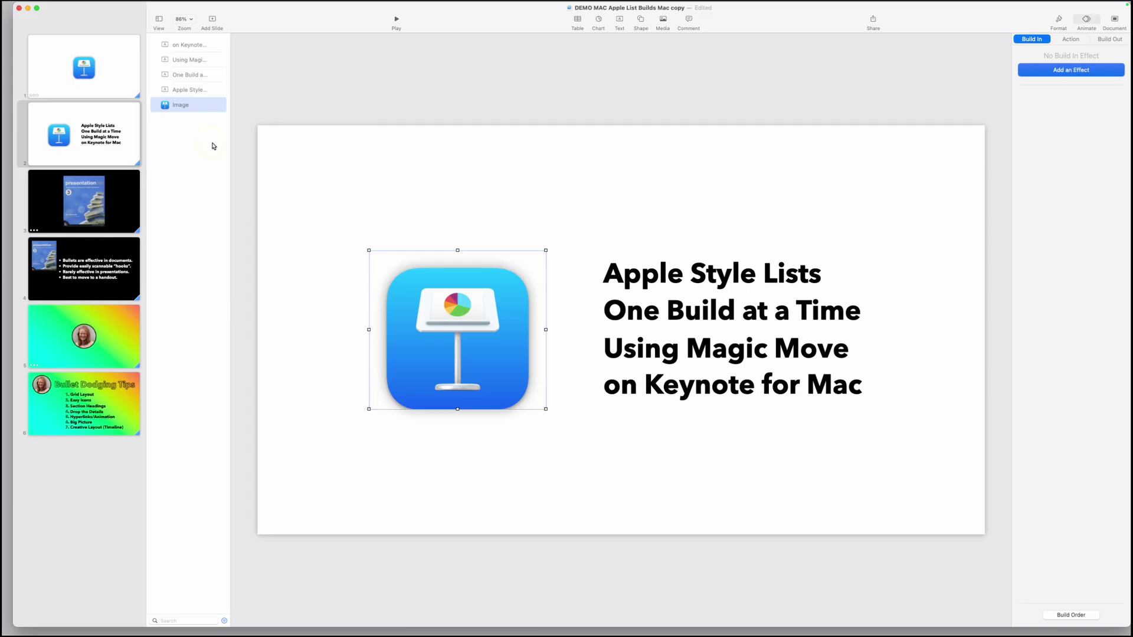
# Give slide 1 a Magic Move transition.
pyautogui.click(83, 83)
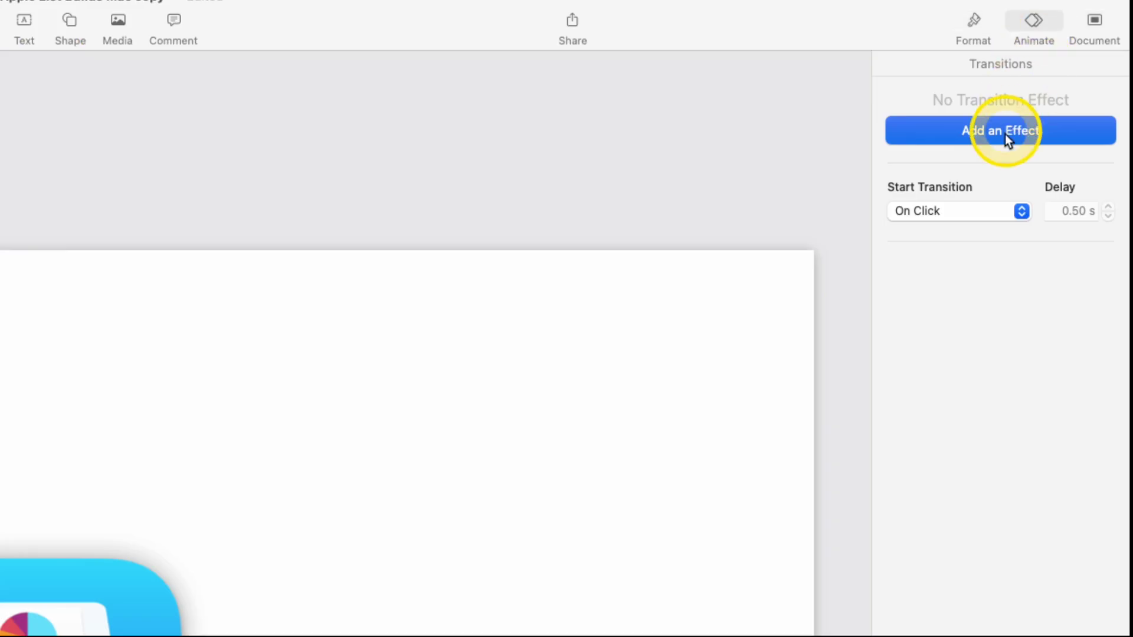
pyautogui.click(1073, 73)
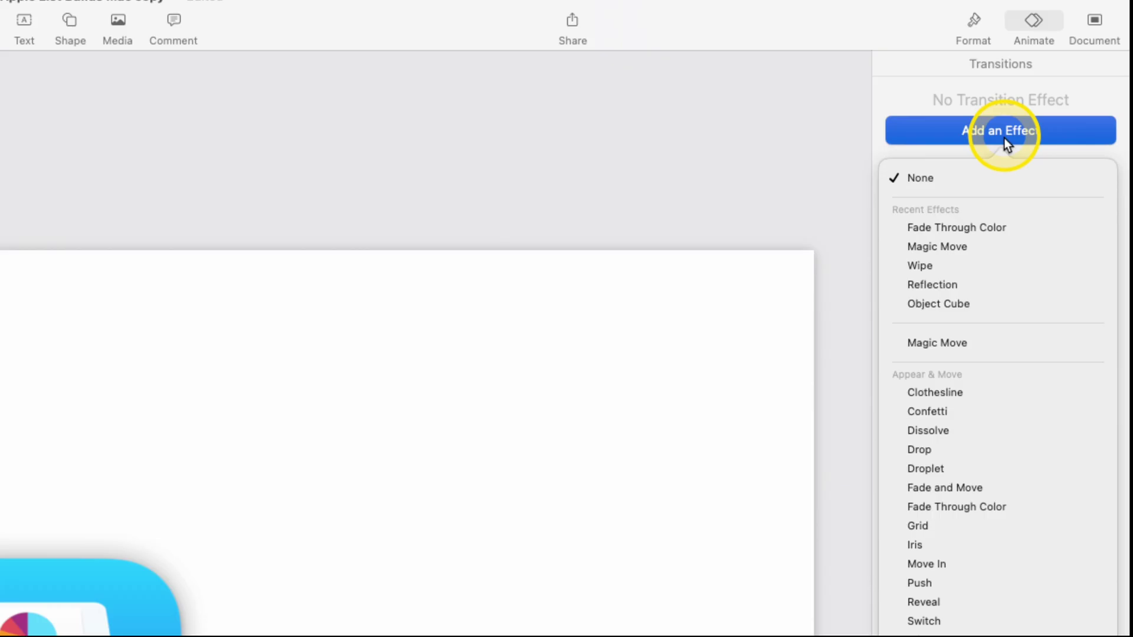
pyautogui.click(969, 344)
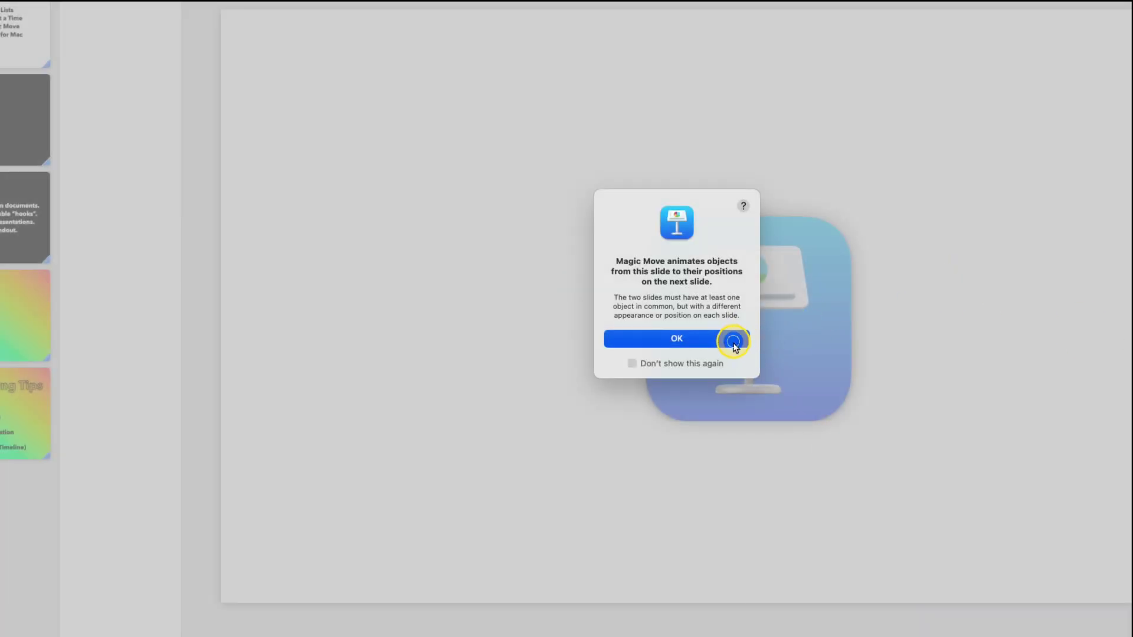
pyautogui.click(734, 337)
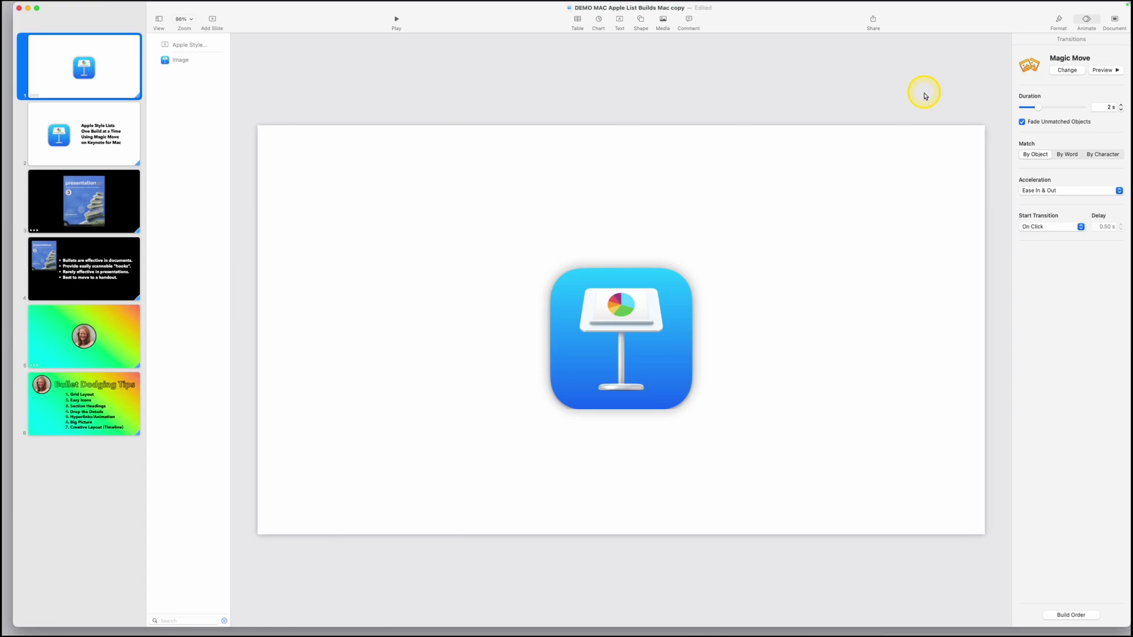
# Preview the Magic Move transition, ending on slide 2.
pyautogui.click(1097, 71)
pyautogui.click(111, 129)
pyautogui.click(95, 93)
pyautogui.click(97, 131)
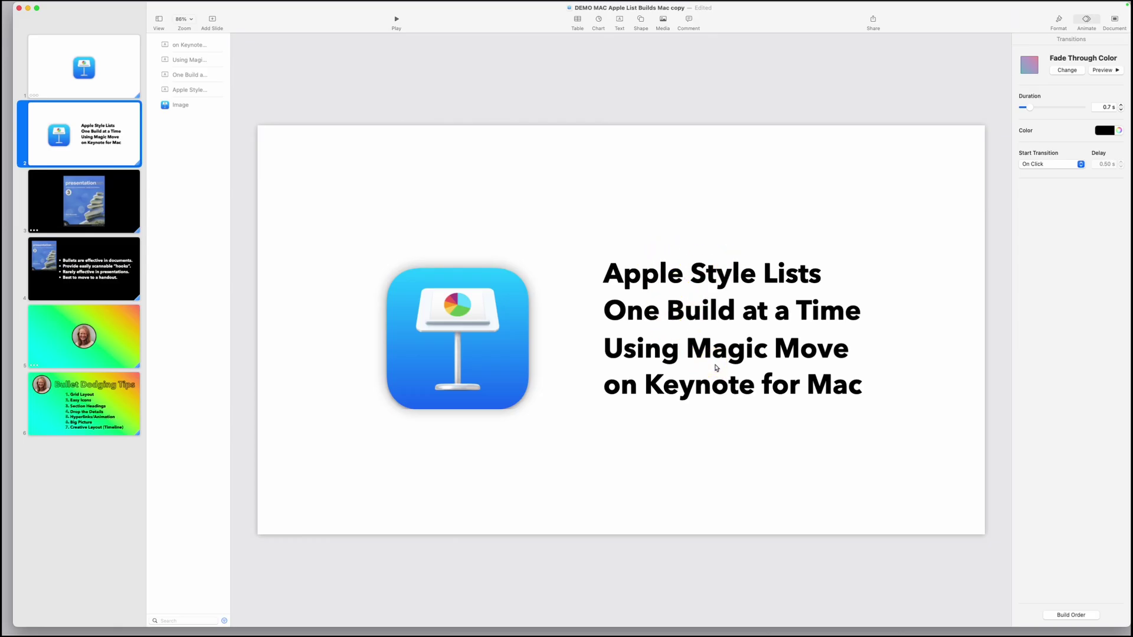
# Check the four title lines on slide 2 and insert a new 'Apple Style Lists' text box.
pyautogui.click(688, 281)
pyautogui.click(697, 309)
pyautogui.click(695, 347)
pyautogui.click(699, 383)
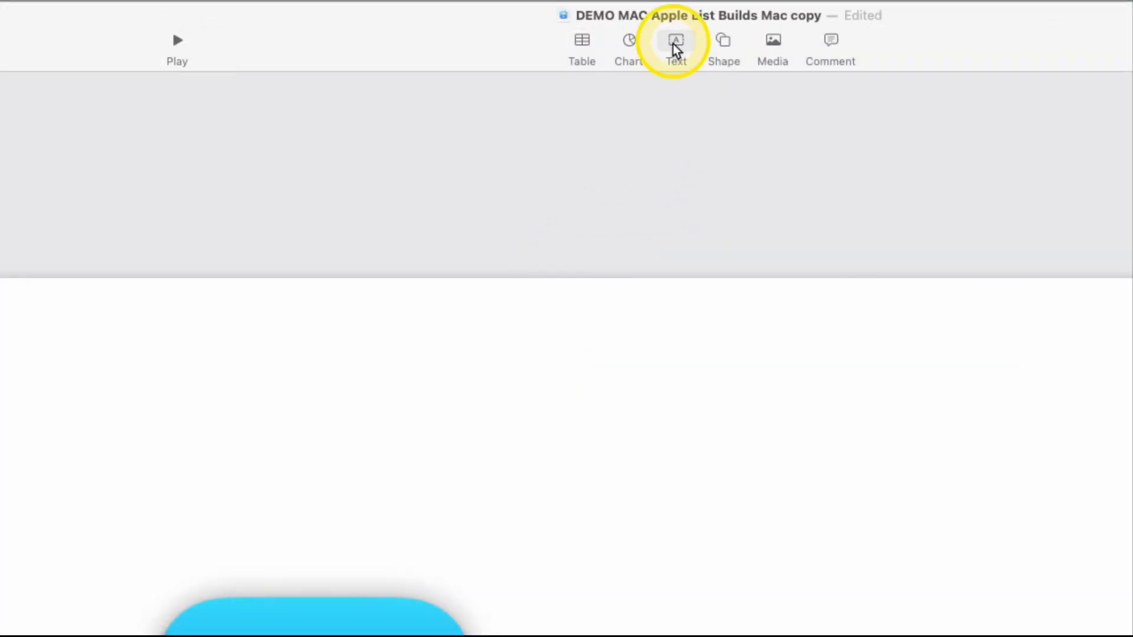
pyautogui.click(676, 51)
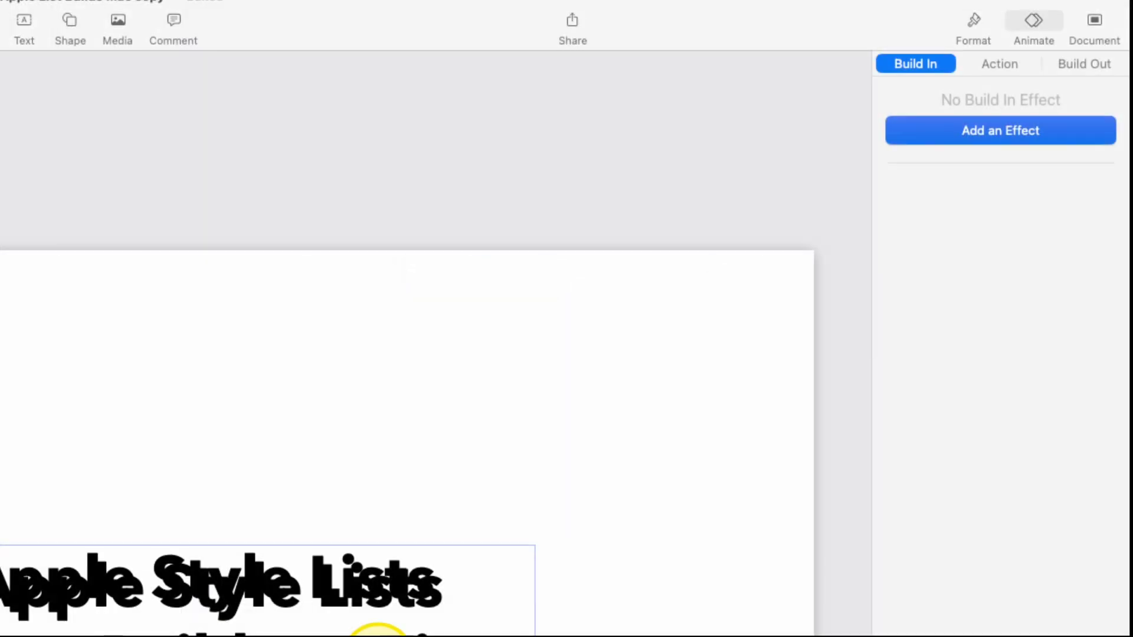
# Colour the title text box copies magenta and reposition the title box.
pyautogui.click(972, 25)
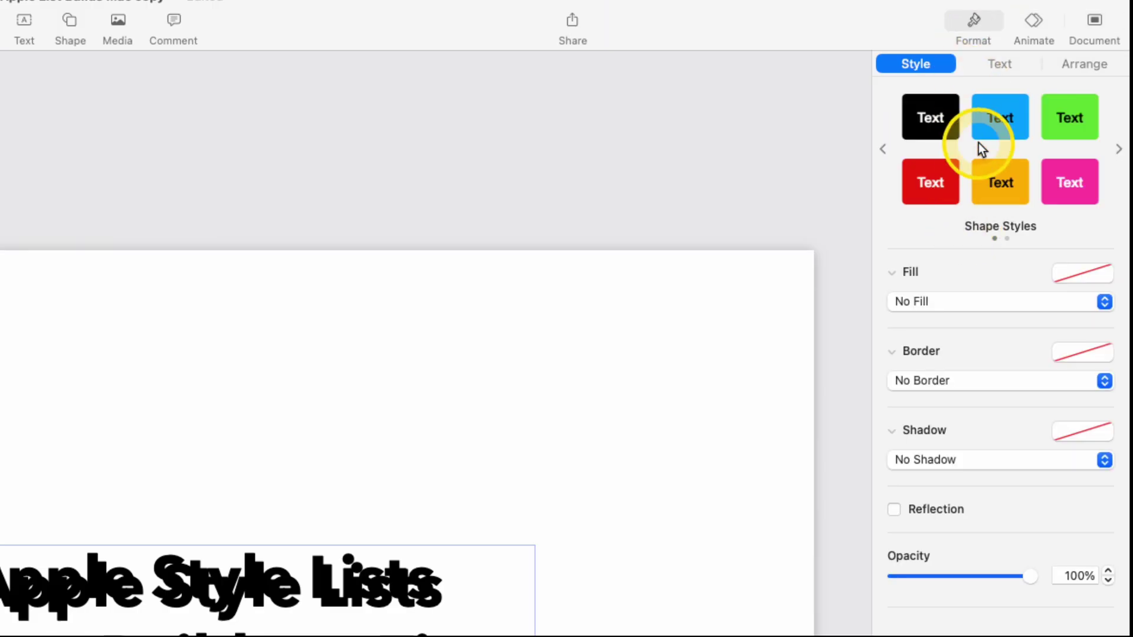
pyautogui.click(1000, 65)
pyautogui.click(1067, 375)
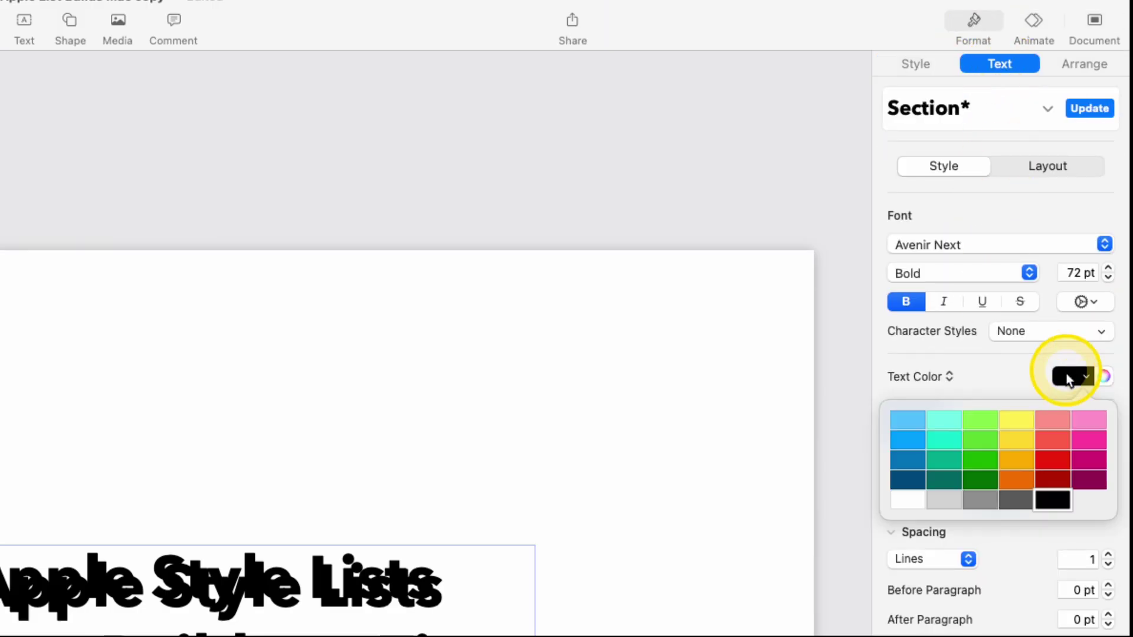
pyautogui.click(1086, 460)
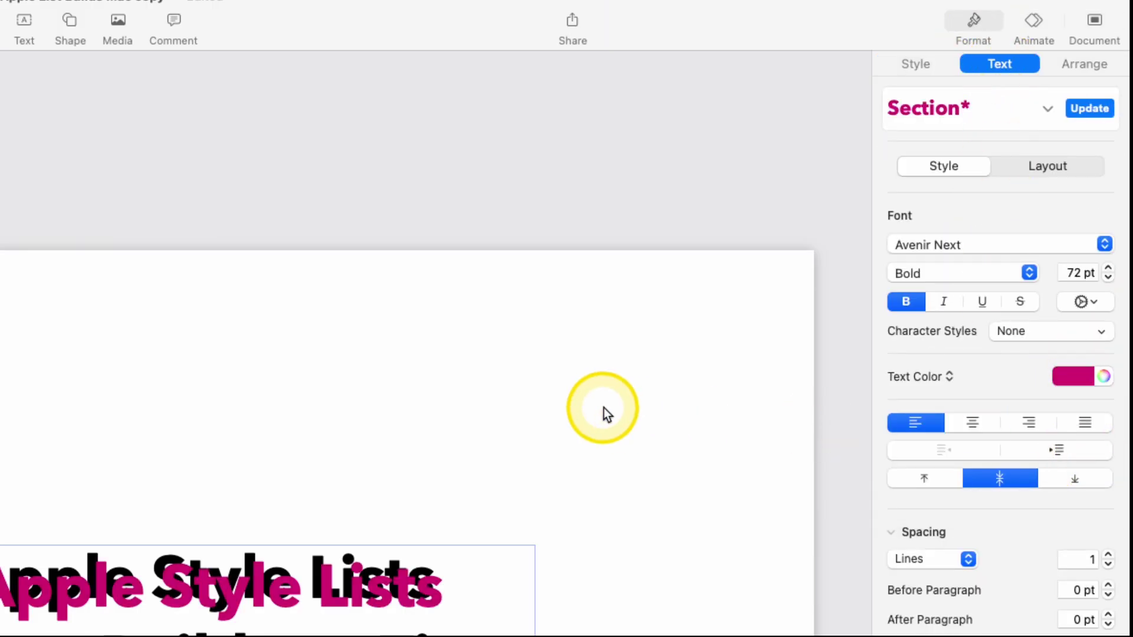
pyautogui.moveTo(330, 631); pyautogui.dragTo(345, 636)
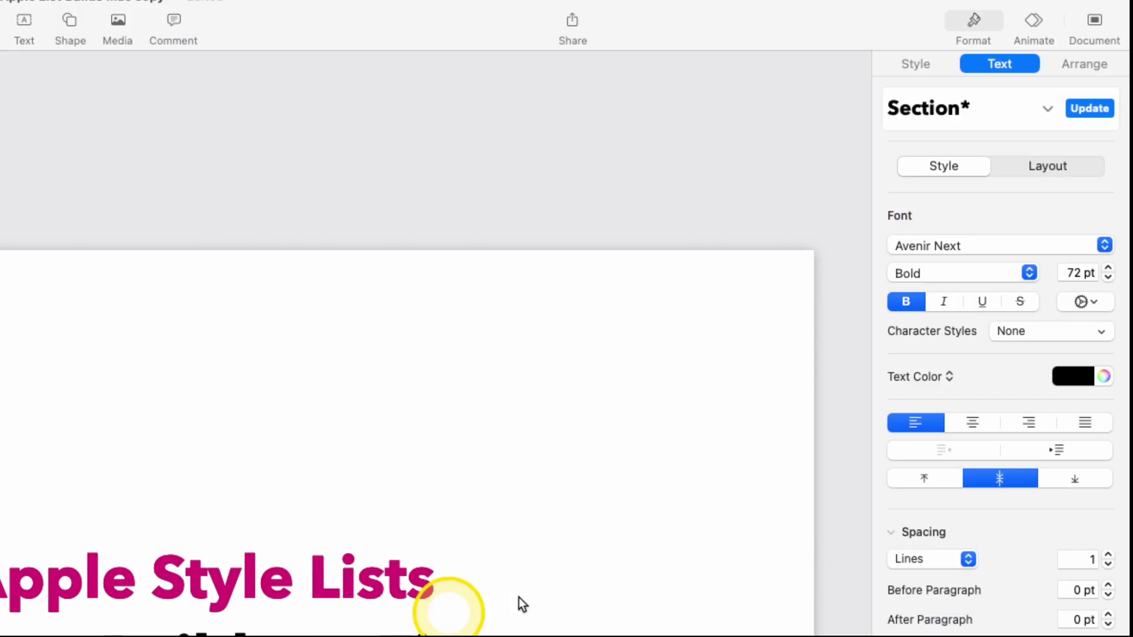
pyautogui.click(1063, 380)
pyautogui.click(1087, 463)
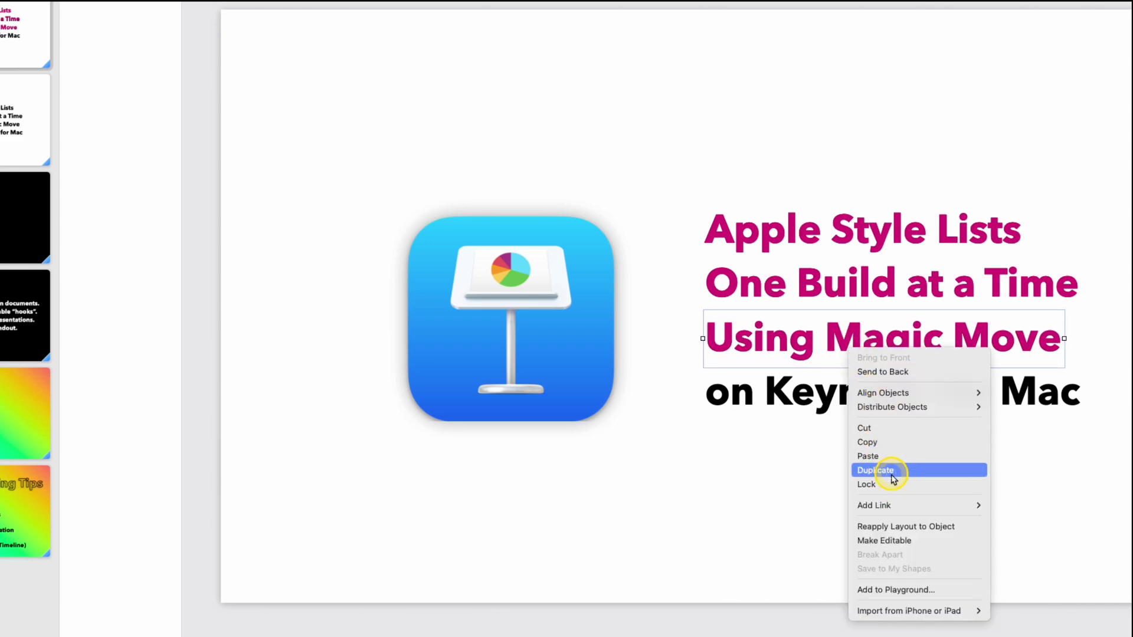
# Duplicate the 'Using Magic Move' box and change its text to 'on Keynote for Mac'.
pyautogui.click(898, 466)
pyautogui.tripleClick(856, 396)
pyautogui.rightClick(855, 398)
pyautogui.click(854, 466)
pyautogui.tripleClick(854, 470)
pyautogui.rightClick(844, 463)
pyautogui.click(871, 536)
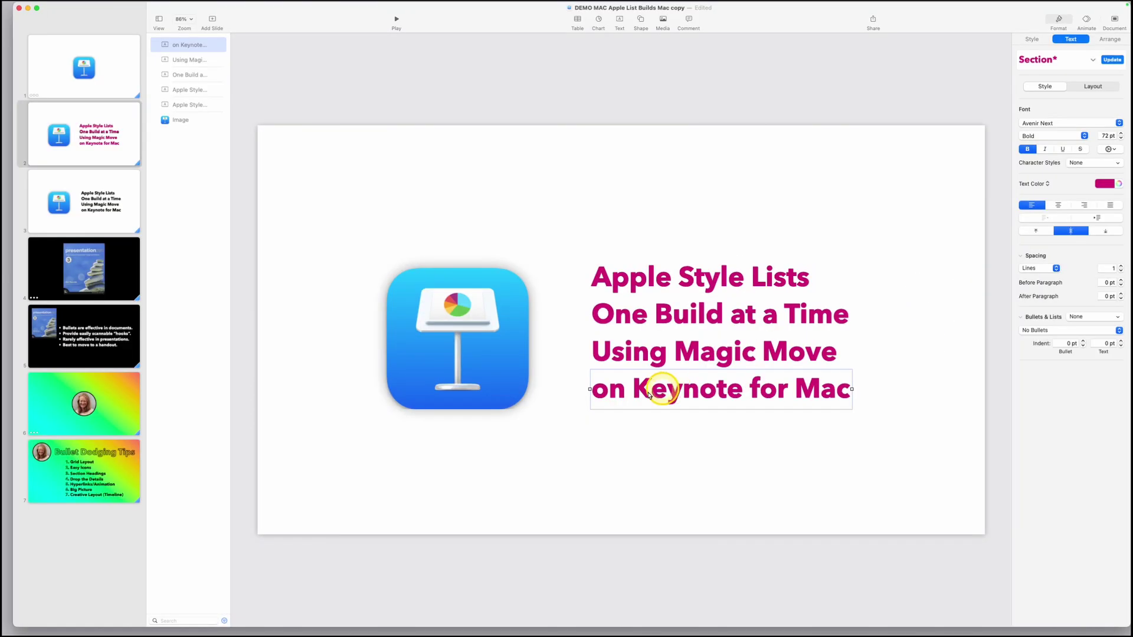
# Show the Object List and delete the original four-line title block.
pyautogui.click(159, 22)
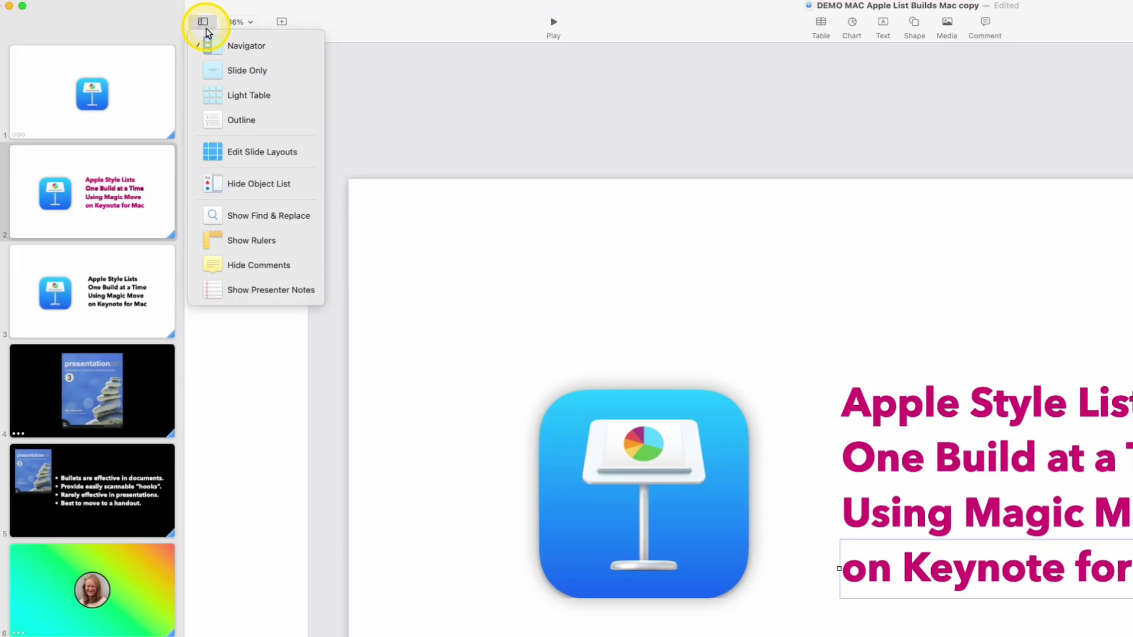
pyautogui.click(213, 46)
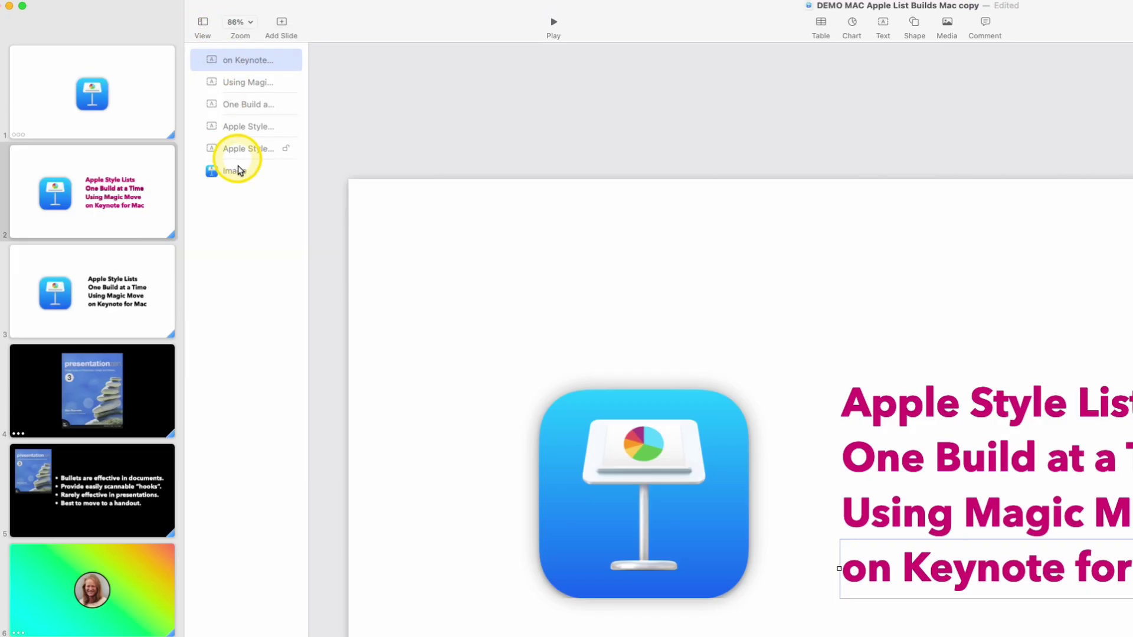
pyautogui.click(236, 85)
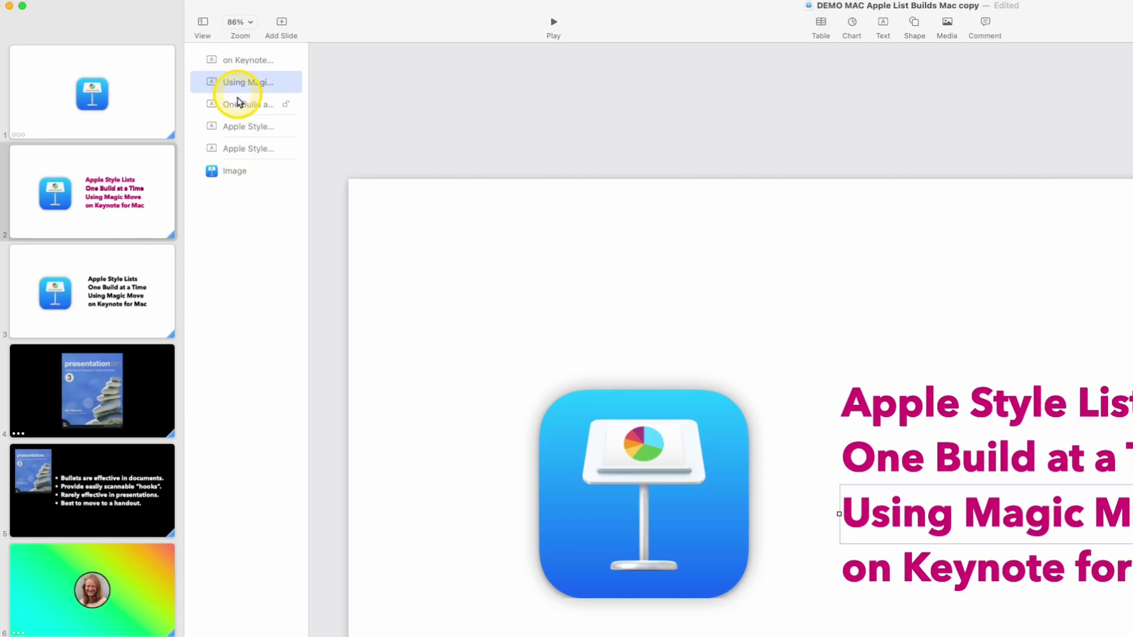
pyautogui.click(240, 108)
pyautogui.click(241, 126)
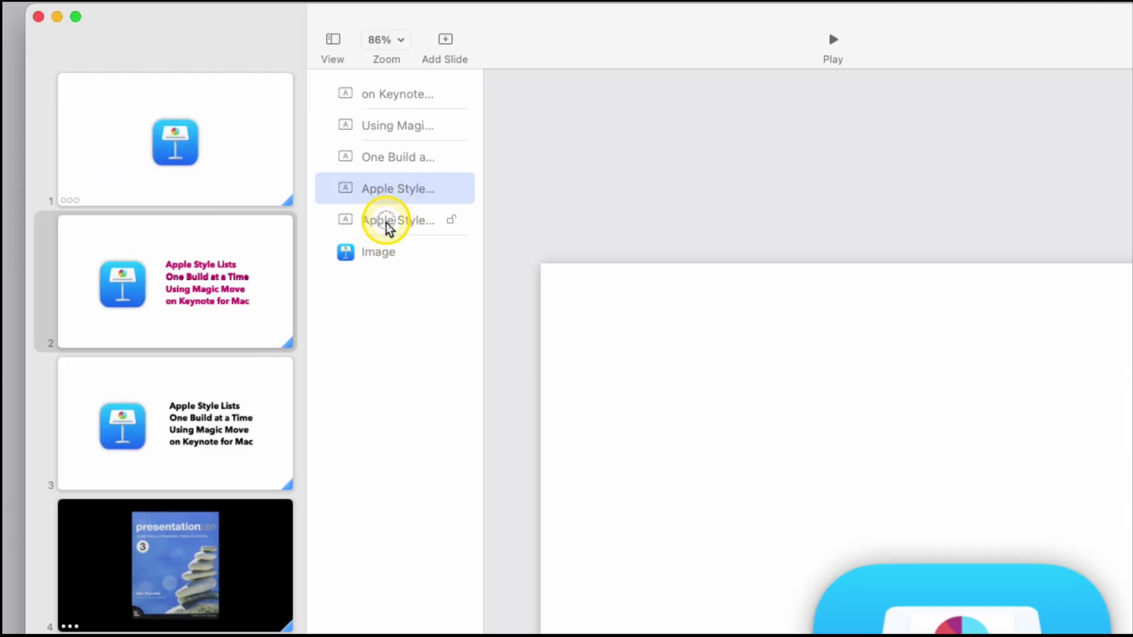
pyautogui.click(239, 147)
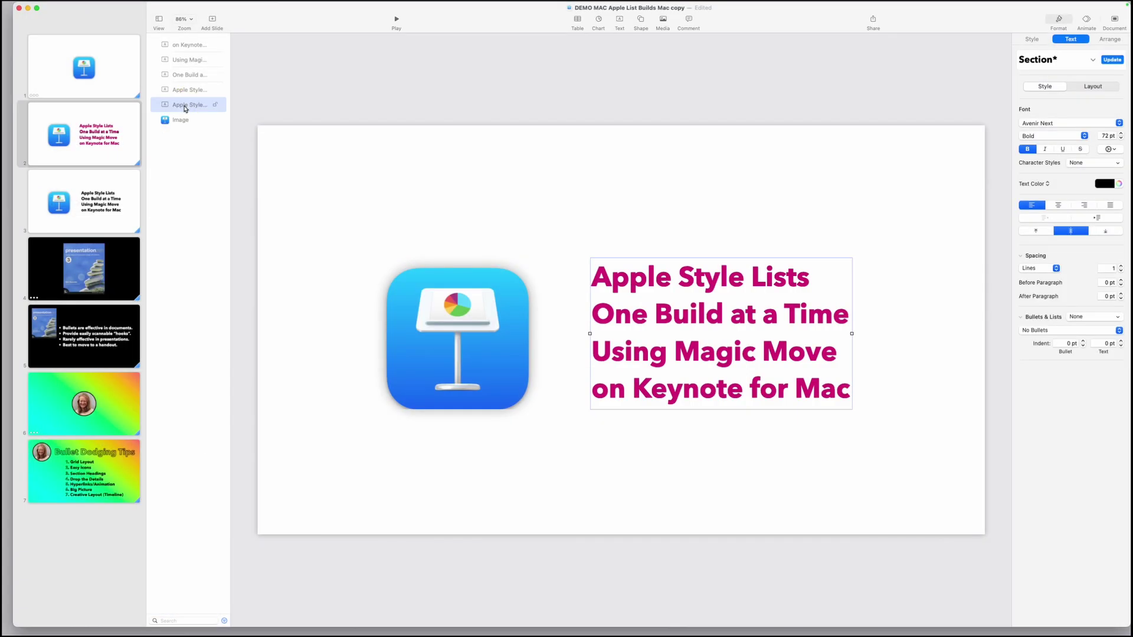
pyautogui.press('Delete')
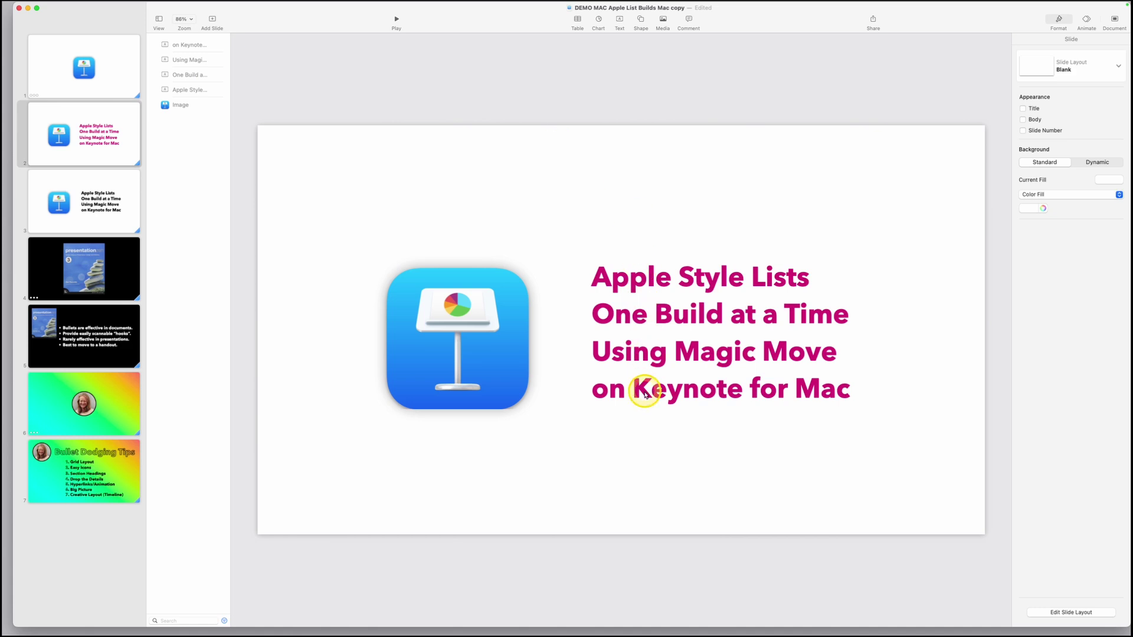
# Select the title lines and save the presentation.
pyautogui.moveTo(665, 195); pyautogui.dragTo(707, 403)
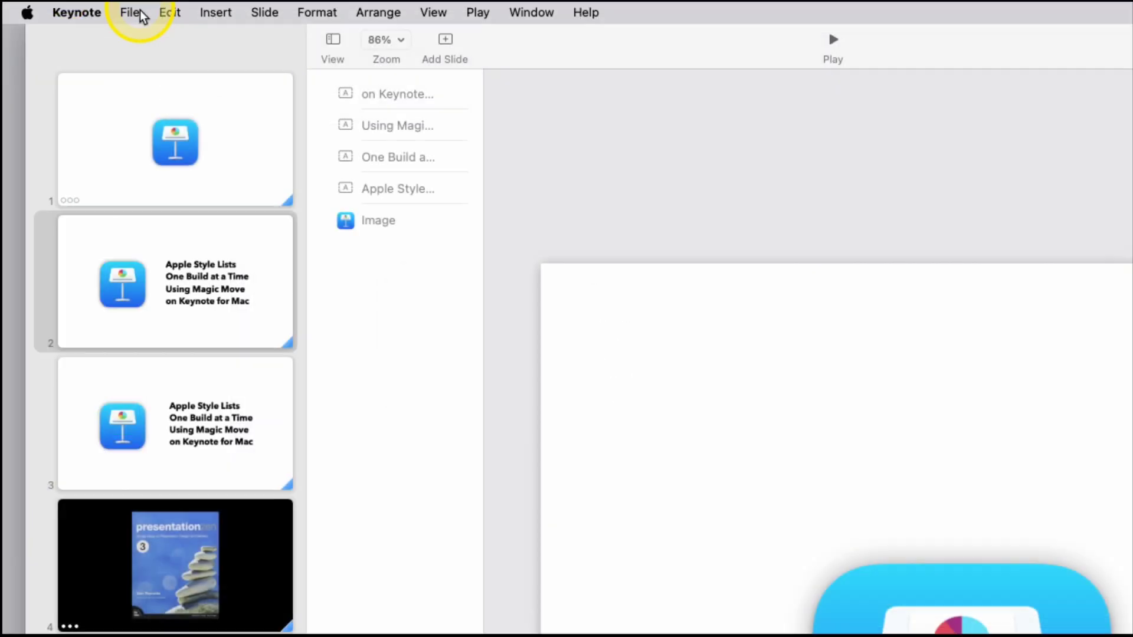
pyautogui.click(63, 6)
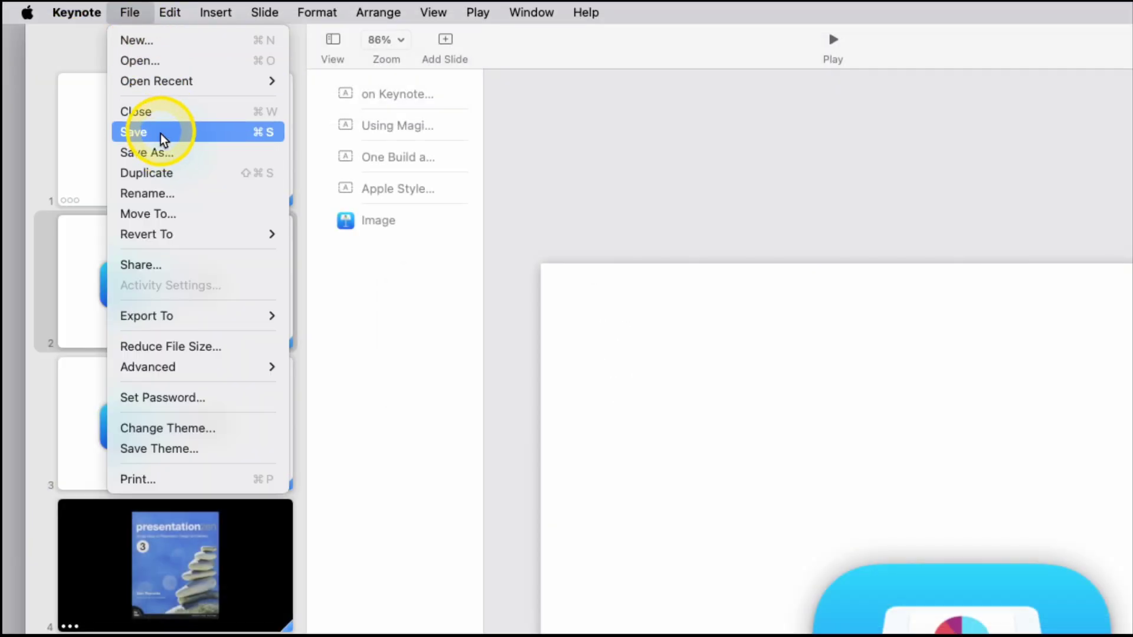
pyautogui.click(77, 63)
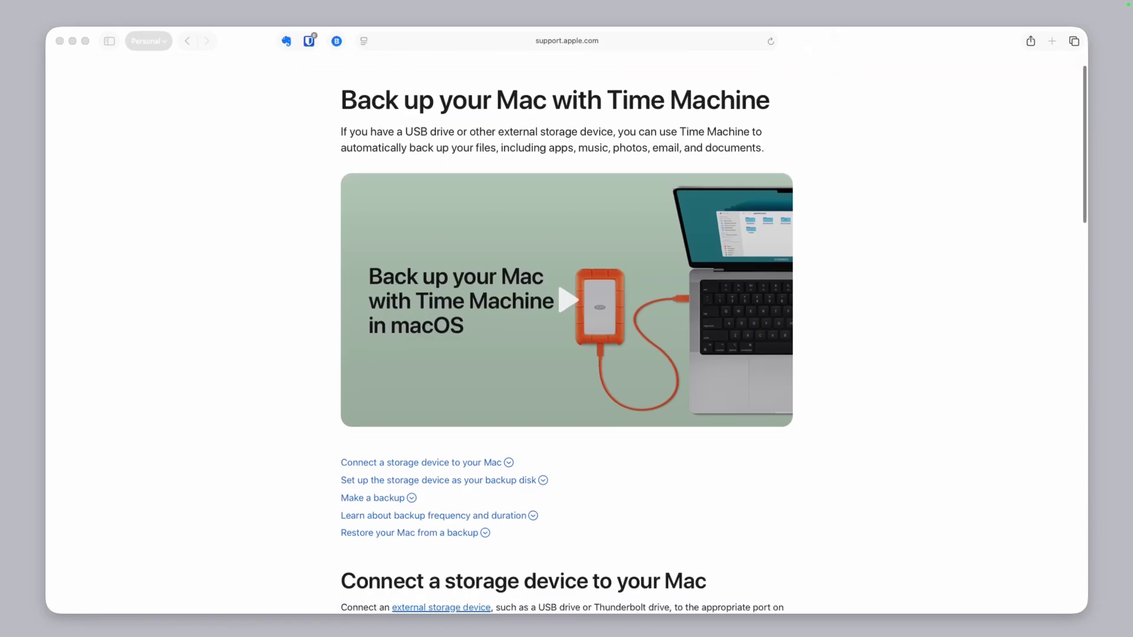
pyautogui.scroll(-5, 567, 331)
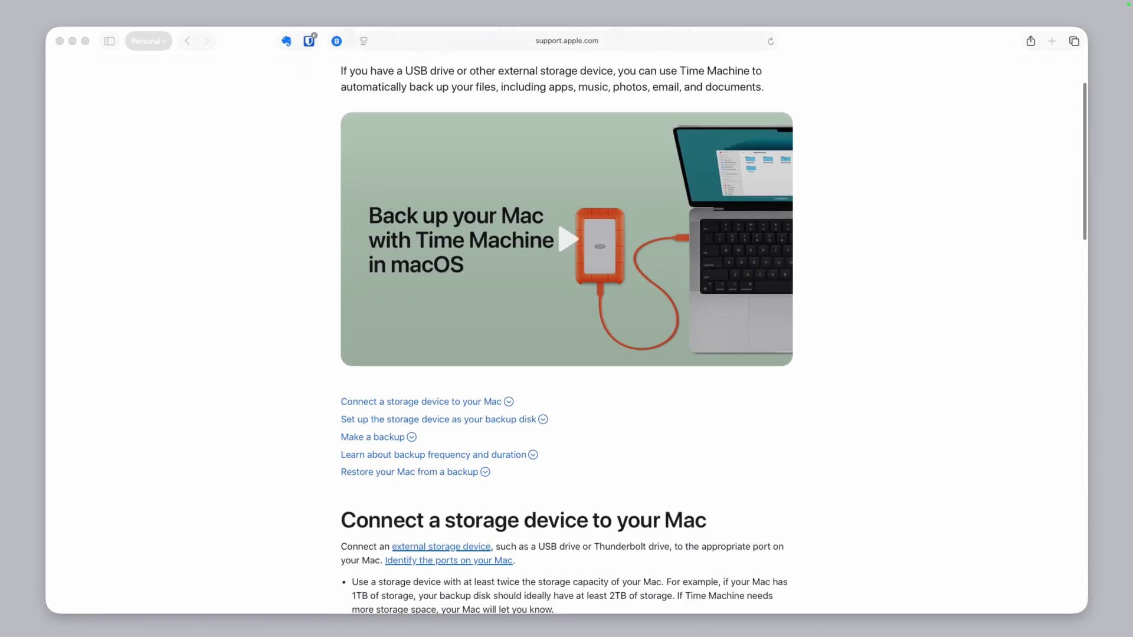
pyautogui.scroll(-5, 567, 330)
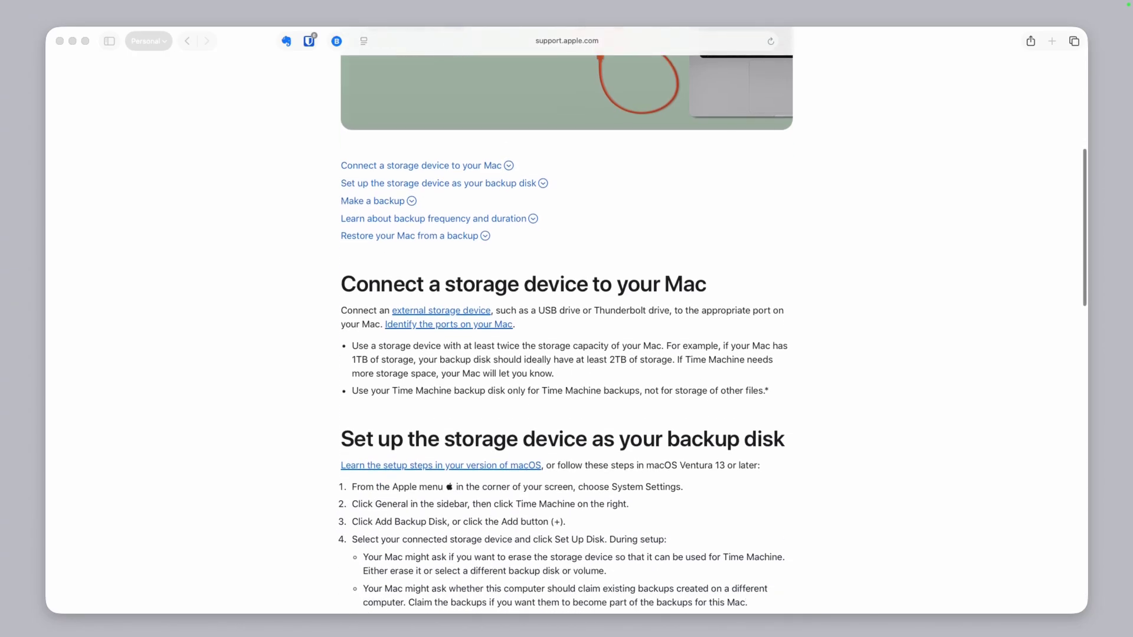
pyautogui.scroll(-5, 567, 331)
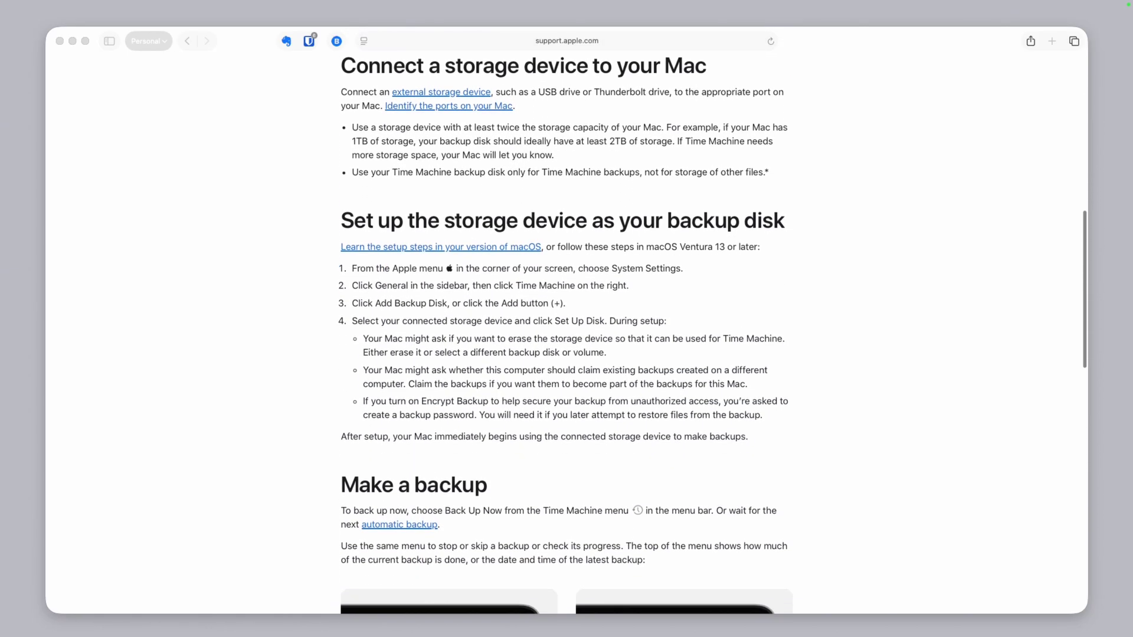
pyautogui.scroll(-5, 566, 330)
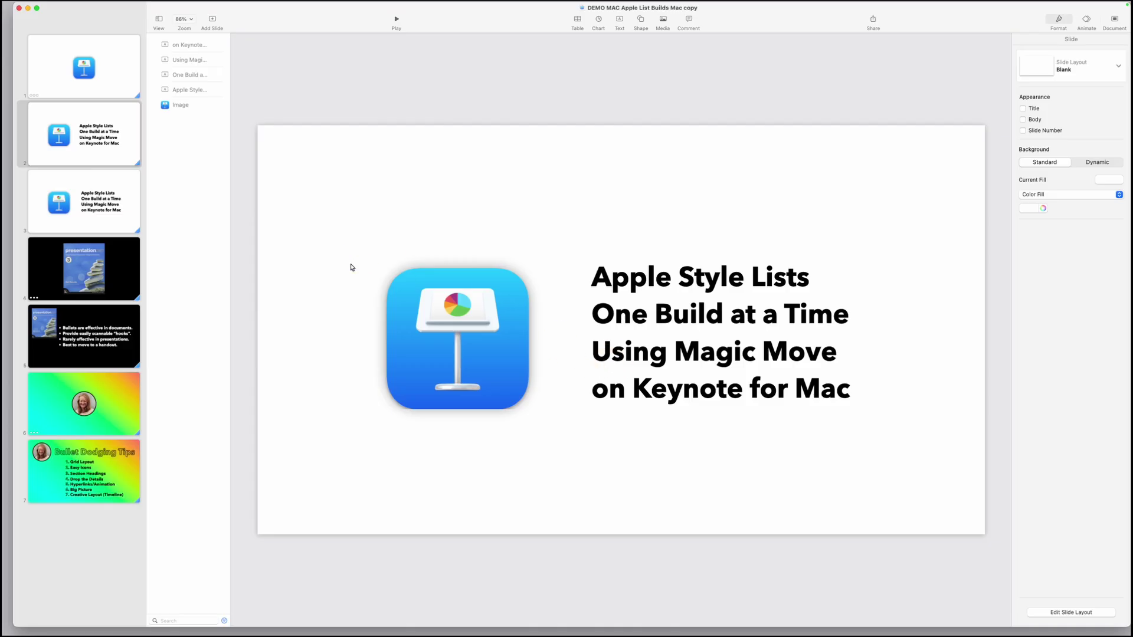
# Delete the extra slide 3 and insert a new slide after slide 2.
pyautogui.click(98, 152)
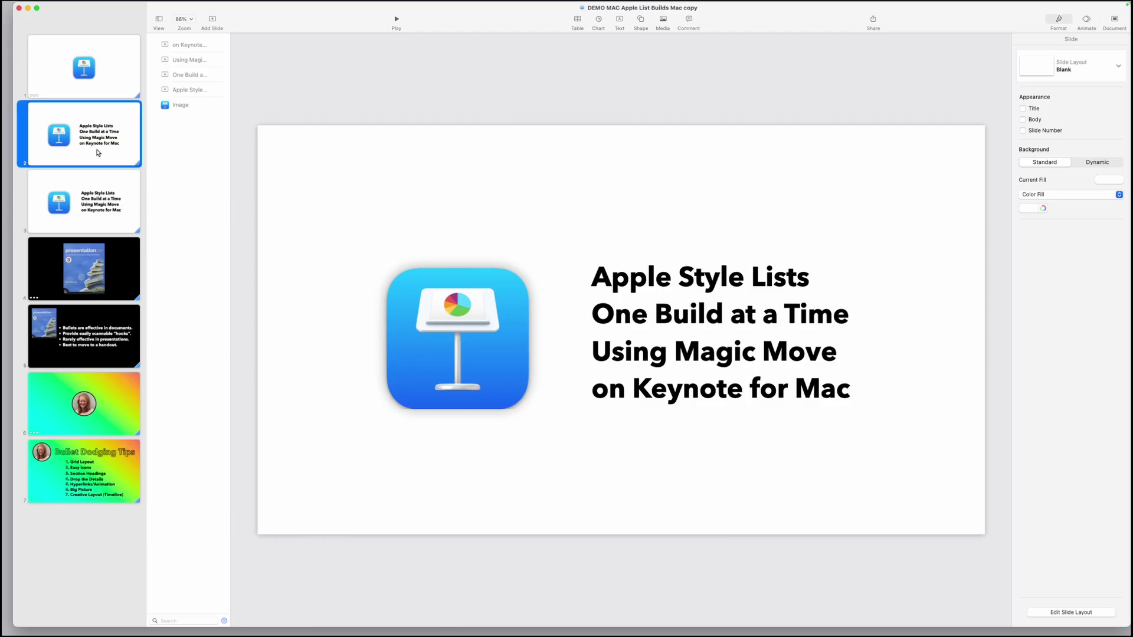
pyautogui.click(98, 196)
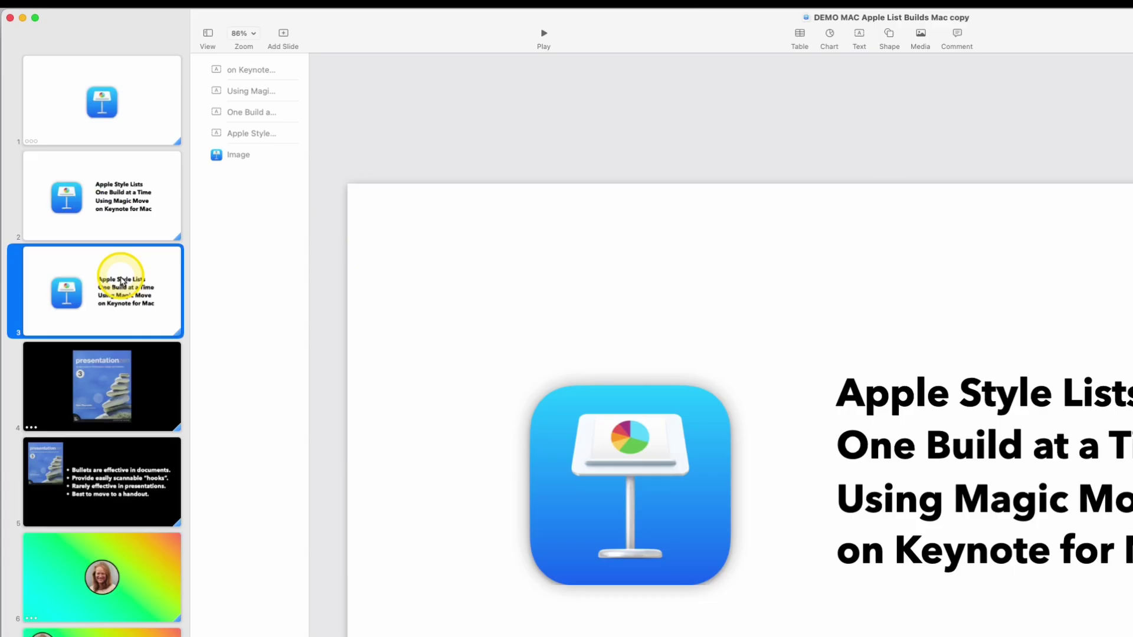
pyautogui.press('Delete')
pyautogui.click(109, 221)
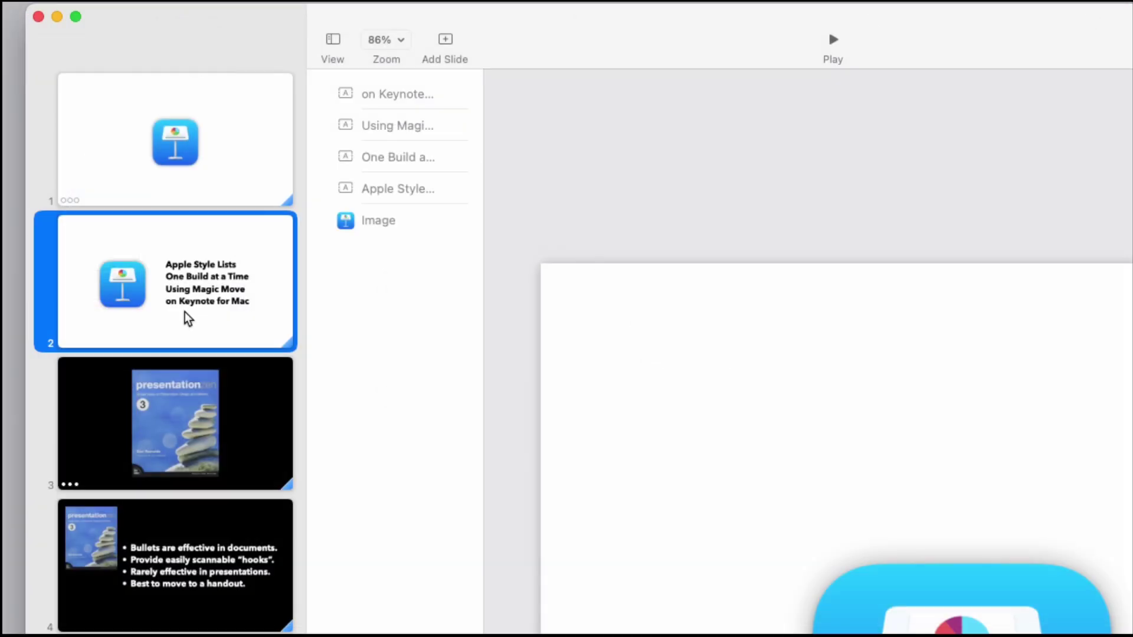
pyautogui.rightClick(90, 151)
pyautogui.click(96, 155)
# Duplicate slide 2 twice to create the growing-title copies.
pyautogui.click(226, 268)
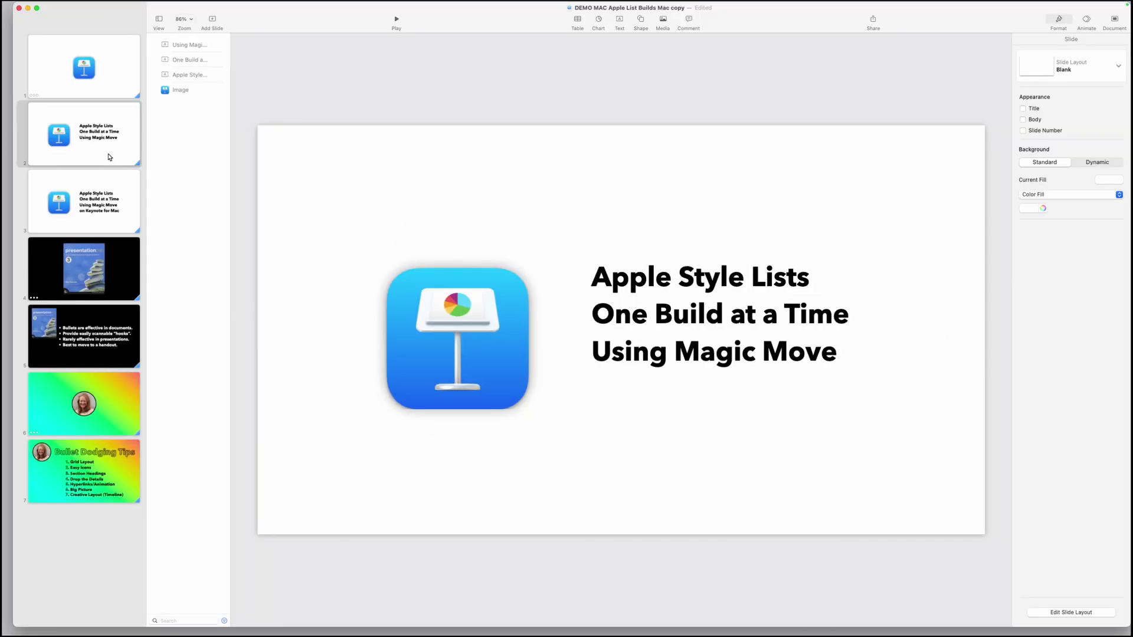
pyautogui.rightClick(108, 157)
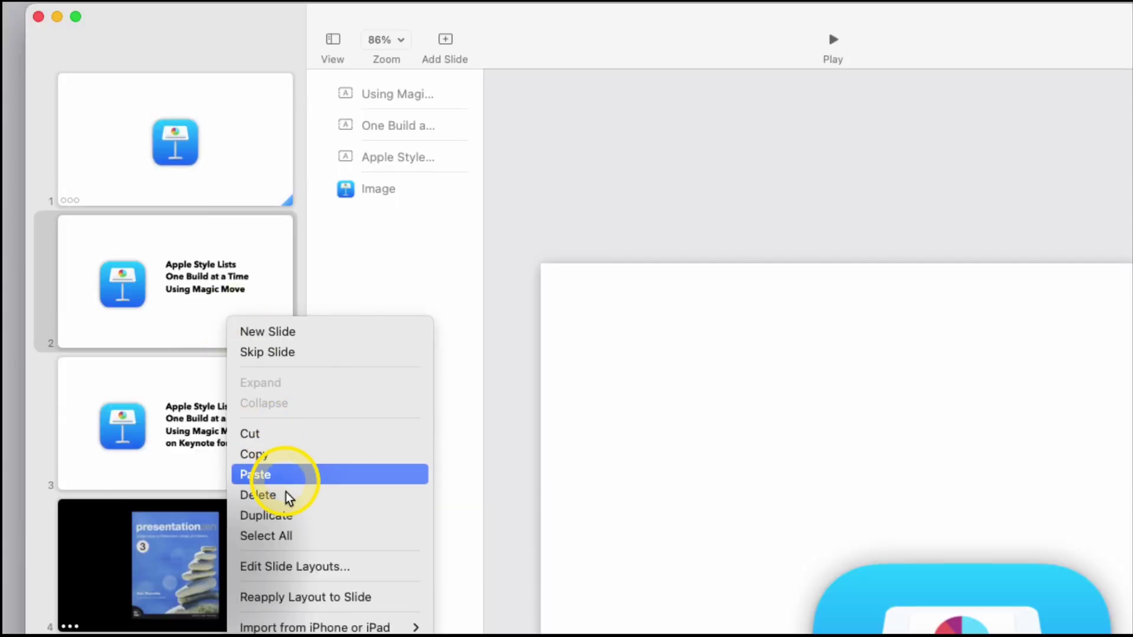
pyautogui.click(135, 245)
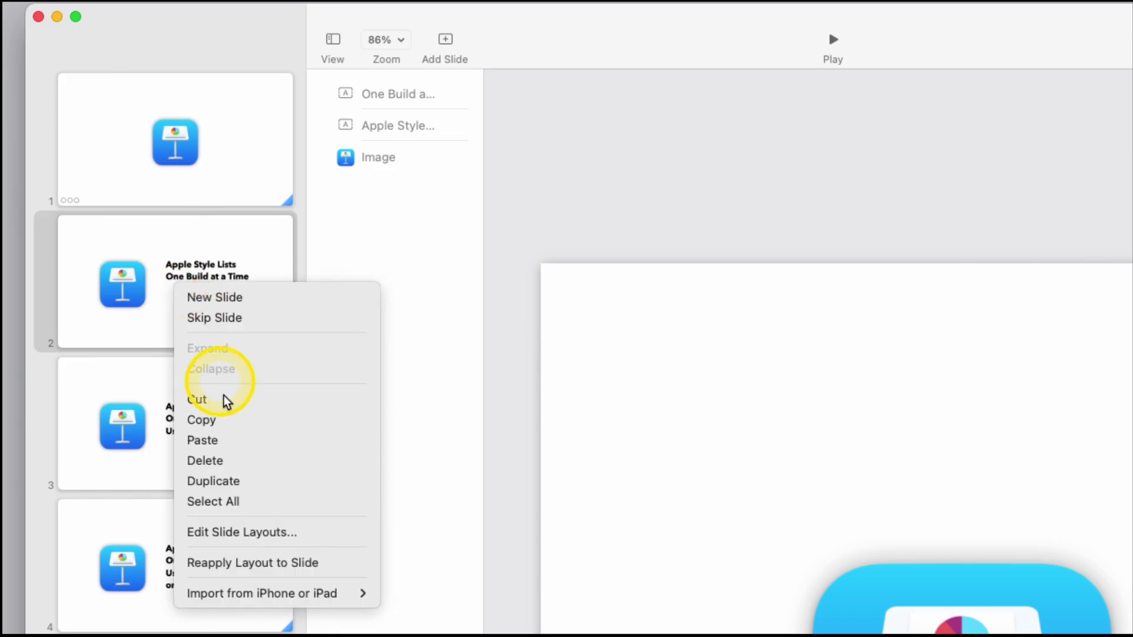
pyautogui.click(240, 483)
pyautogui.click(220, 263)
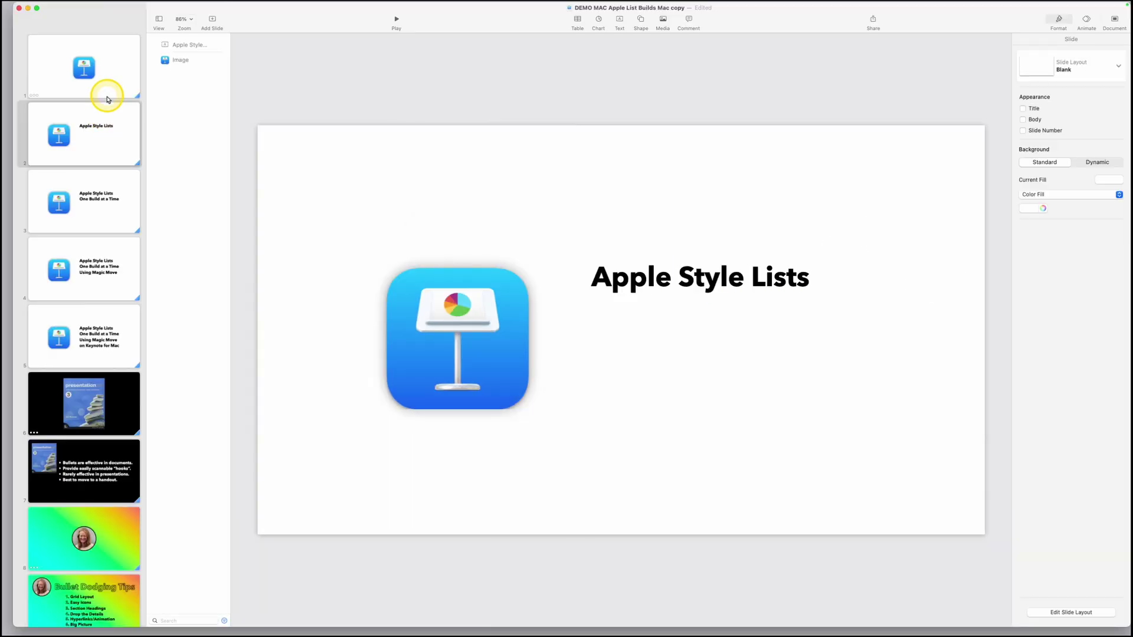
# Step through slides 1–5 to review the growing title, then compare slides 4 and 5.
pyautogui.click(104, 85)
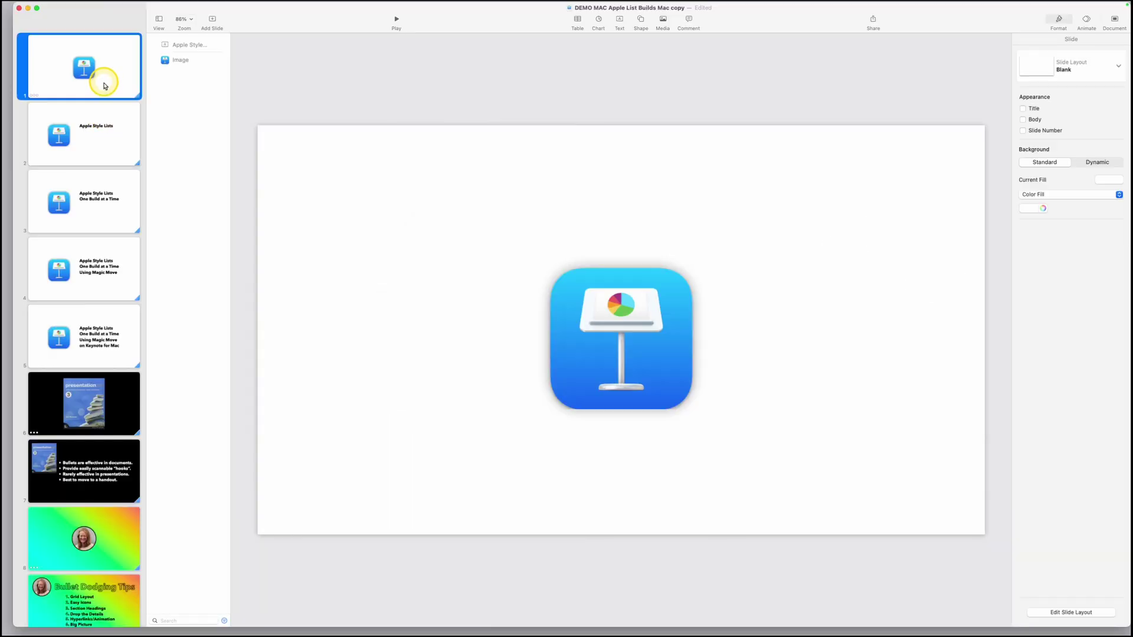
pyautogui.click(112, 125)
pyautogui.click(115, 192)
pyautogui.click(116, 252)
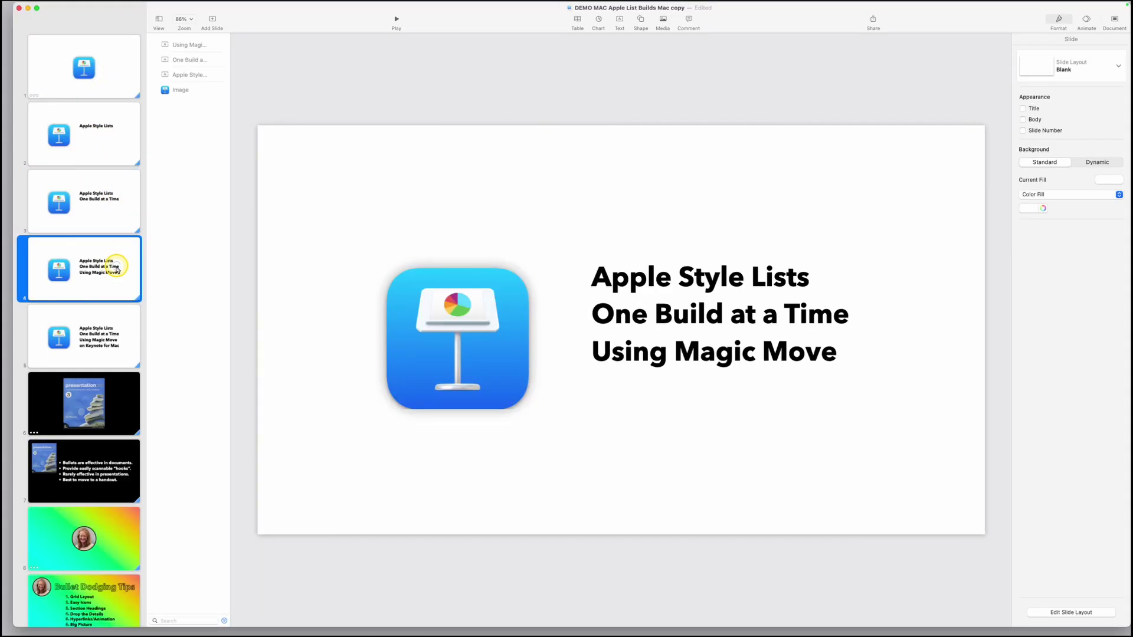
pyautogui.click(115, 335)
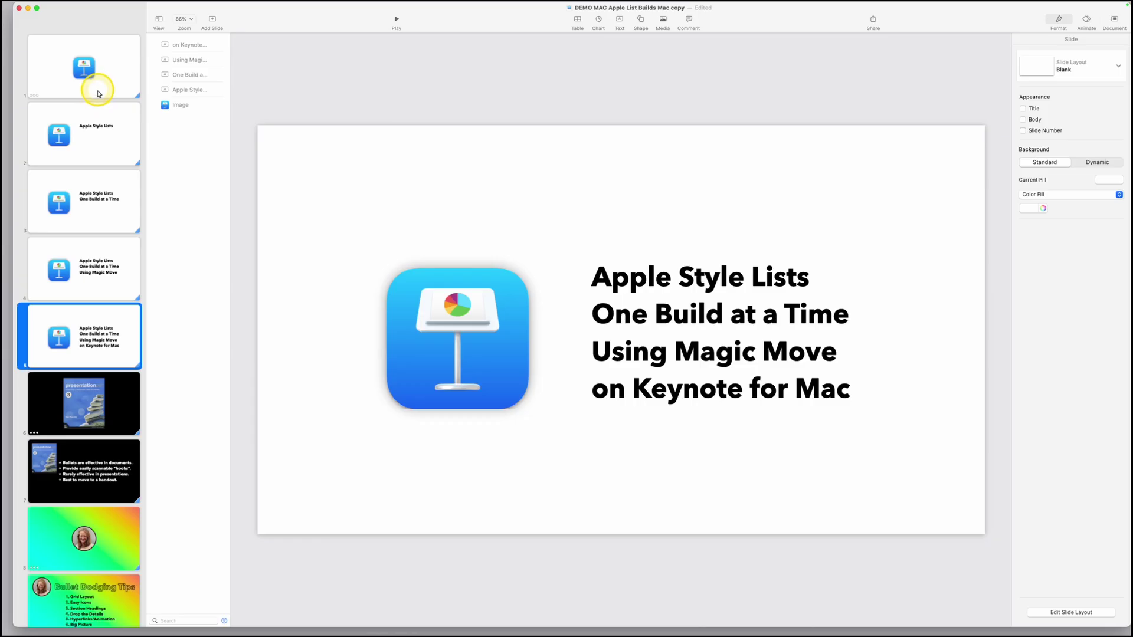
pyautogui.click(122, 154)
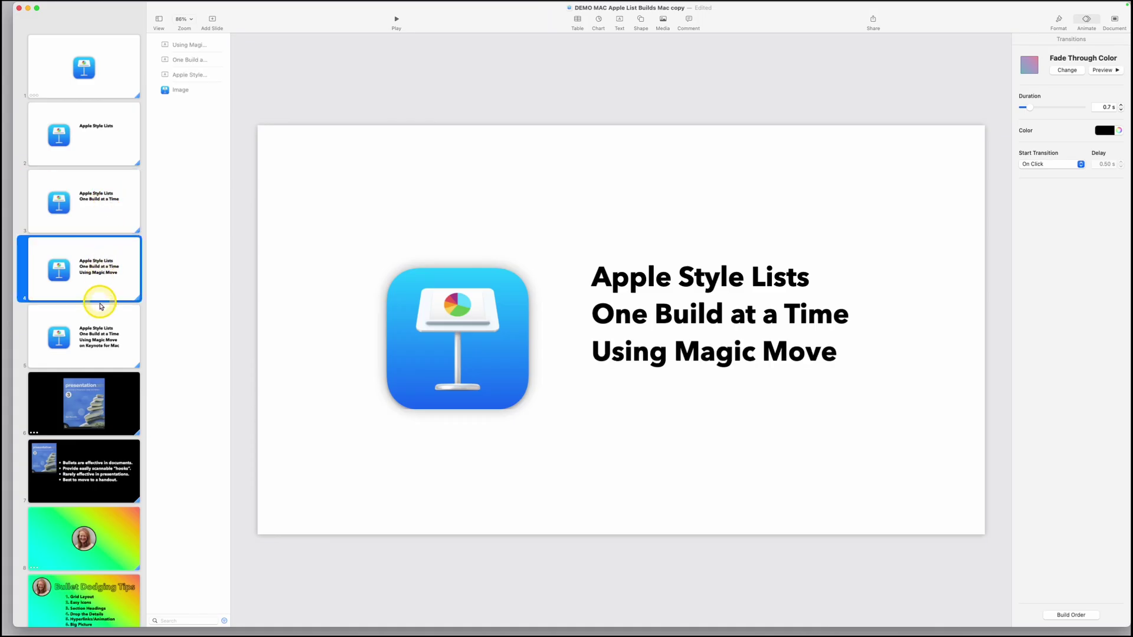
pyautogui.click(101, 333)
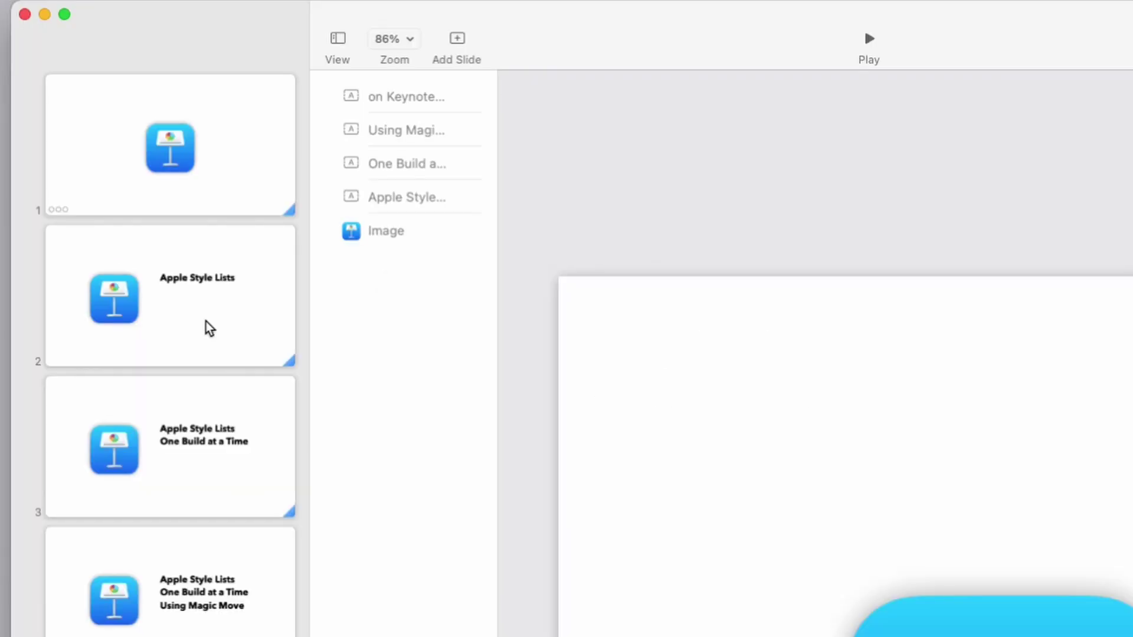
# Select all four title boxes on slide 5 and nudge them up.
pyautogui.click(208, 327)
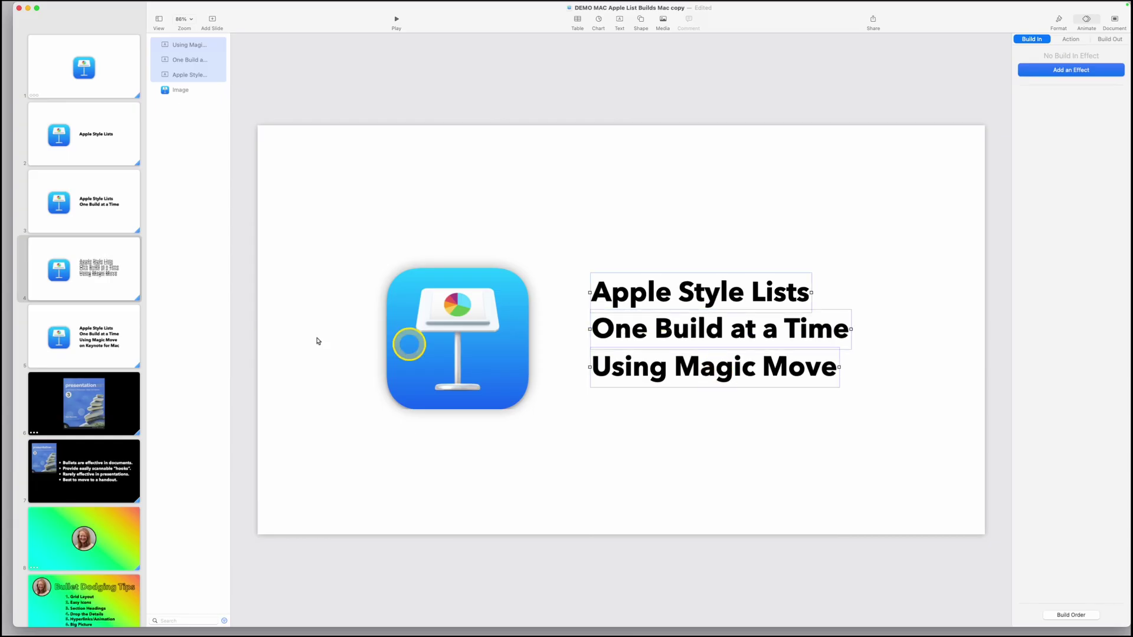
pyautogui.click(118, 333)
pyautogui.moveTo(616, 222); pyautogui.dragTo(683, 413)
pyautogui.press('Up')
pyautogui.press('Up')
pyautogui.press('Up')
pyautogui.press('Up')
pyautogui.press('Up')
pyautogui.press('Up')
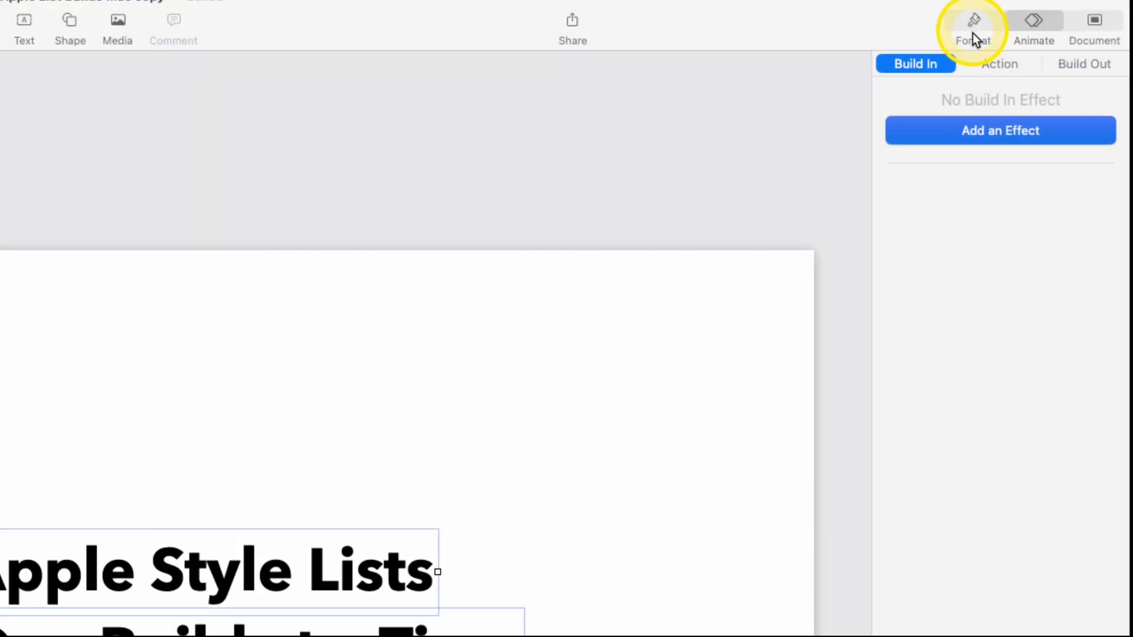
# Align the selected title boxes on their left edges.
pyautogui.click(1060, 23)
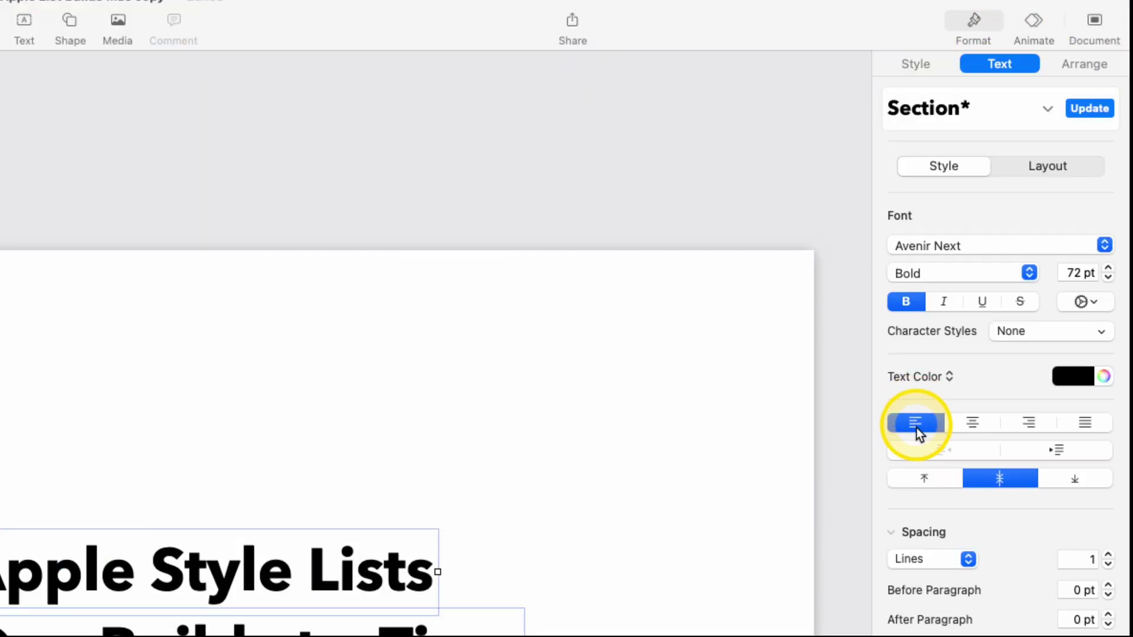
pyautogui.click(1084, 65)
pyautogui.click(941, 163)
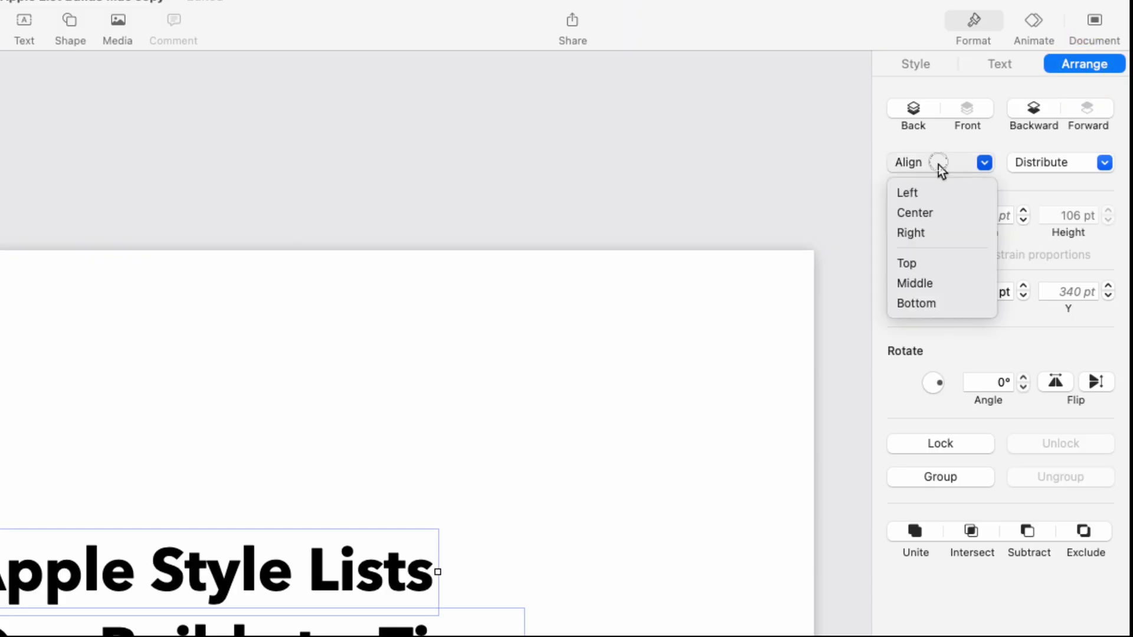
pyautogui.click(934, 193)
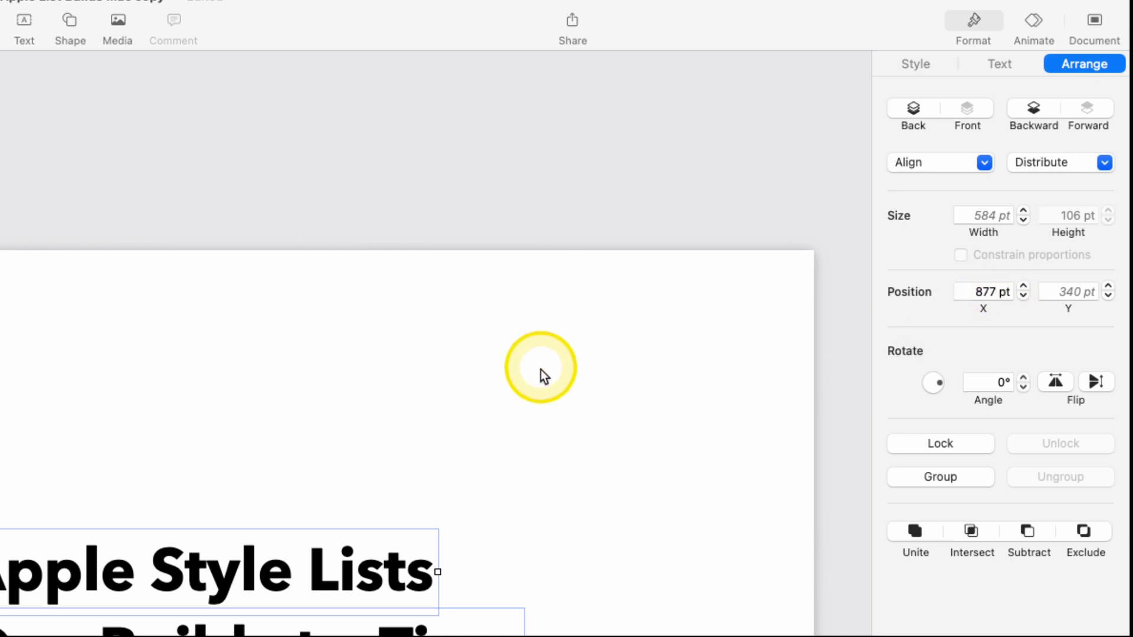
# Set the title lines on slide 4 to X position 877 pt.
pyautogui.click(63, 265)
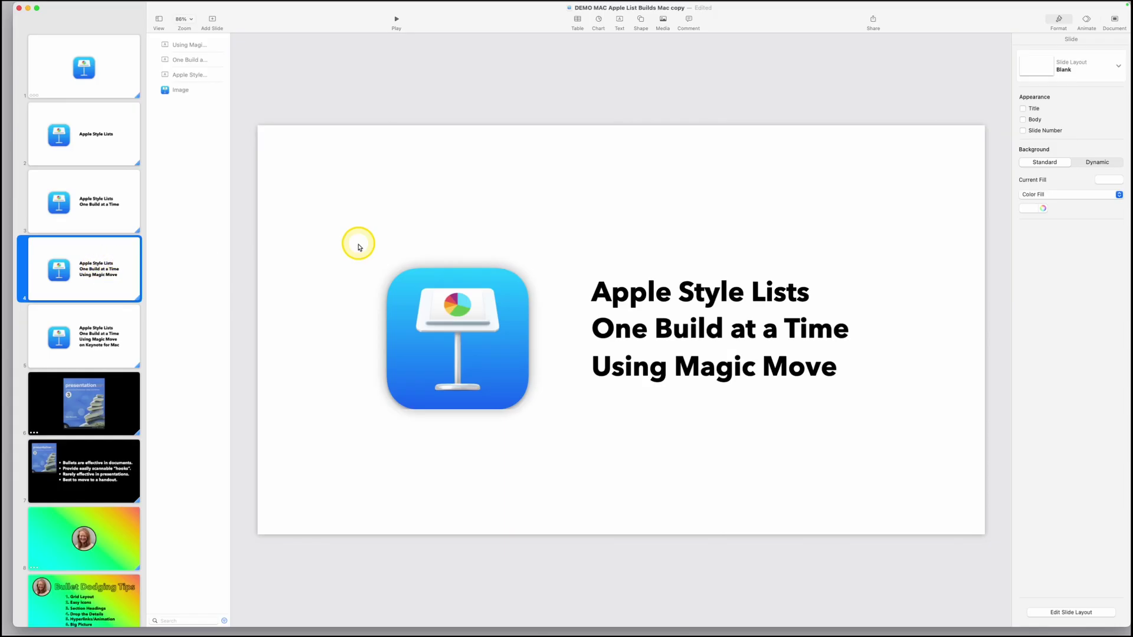
pyautogui.moveTo(683, 159); pyautogui.dragTo(688, 400)
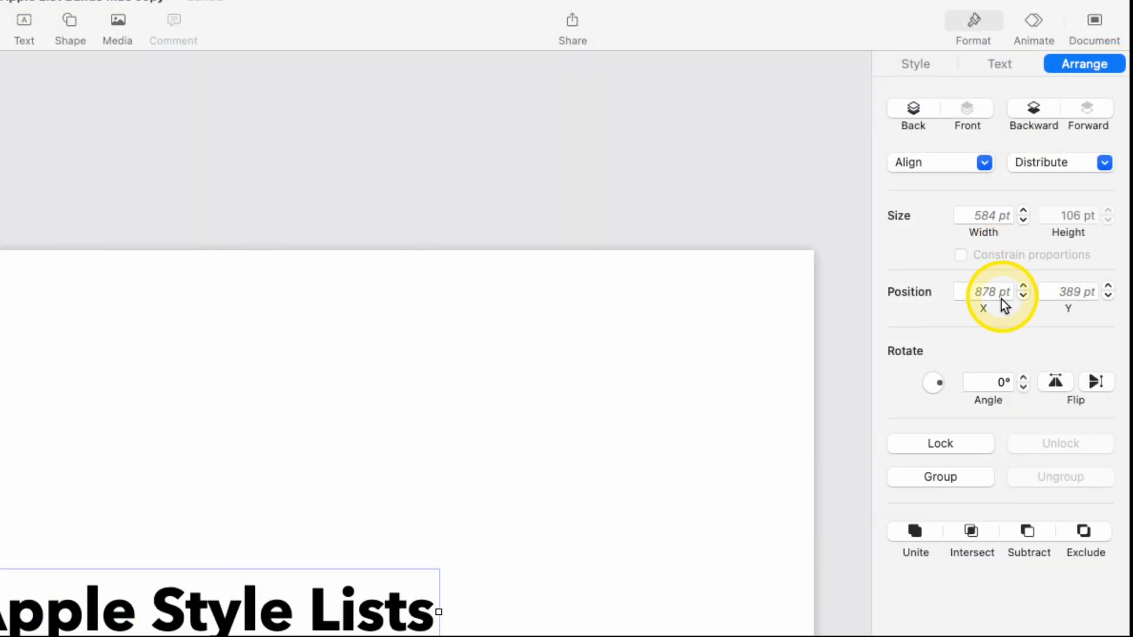
pyautogui.click(1004, 304)
pyautogui.write('877')
pyautogui.press('Return')
pyautogui.press('super+shift+comma')
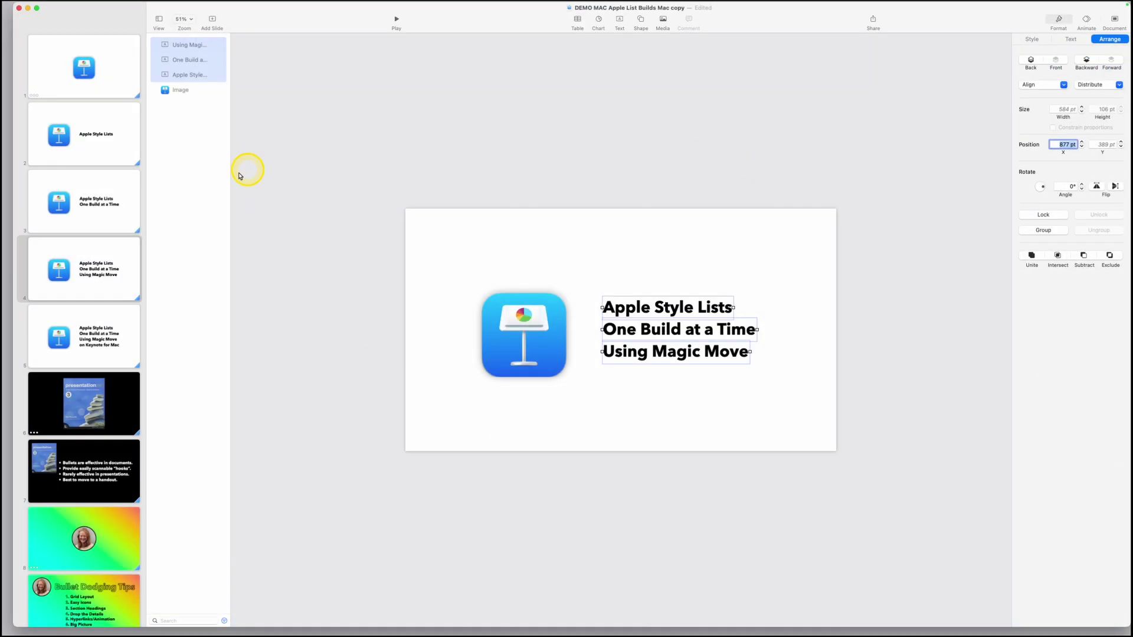
# Set slide 3's two title lines to X 877 pt and compare alignment on slides 4, 5 and 2.
pyautogui.click(113, 192)
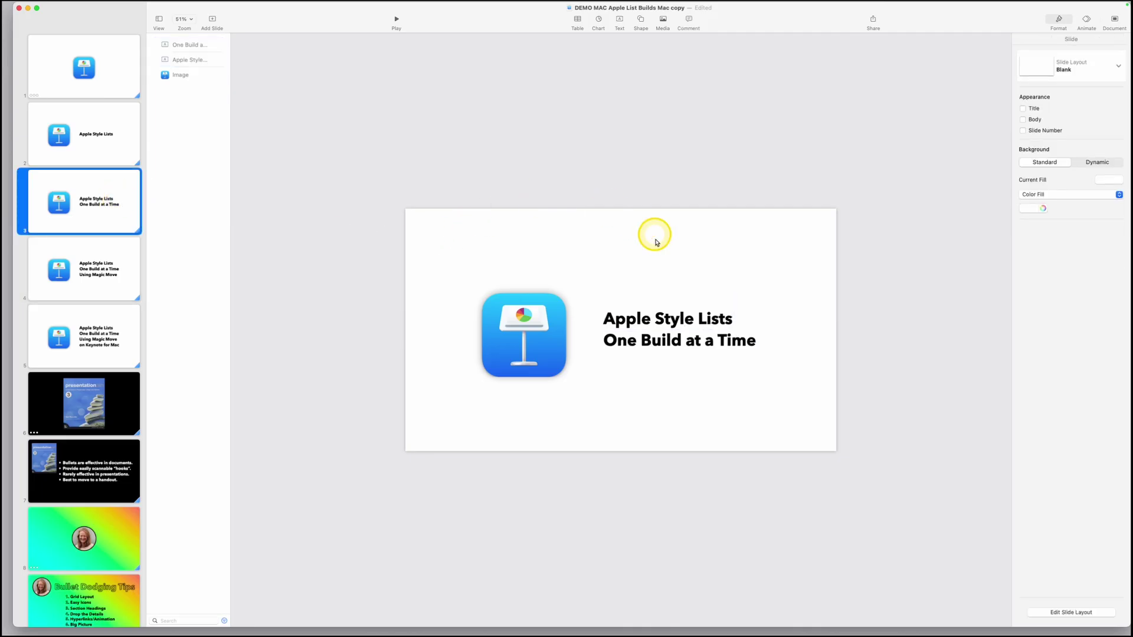
pyautogui.moveTo(657, 243); pyautogui.dragTo(677, 348)
pyautogui.doubleClick(1063, 143)
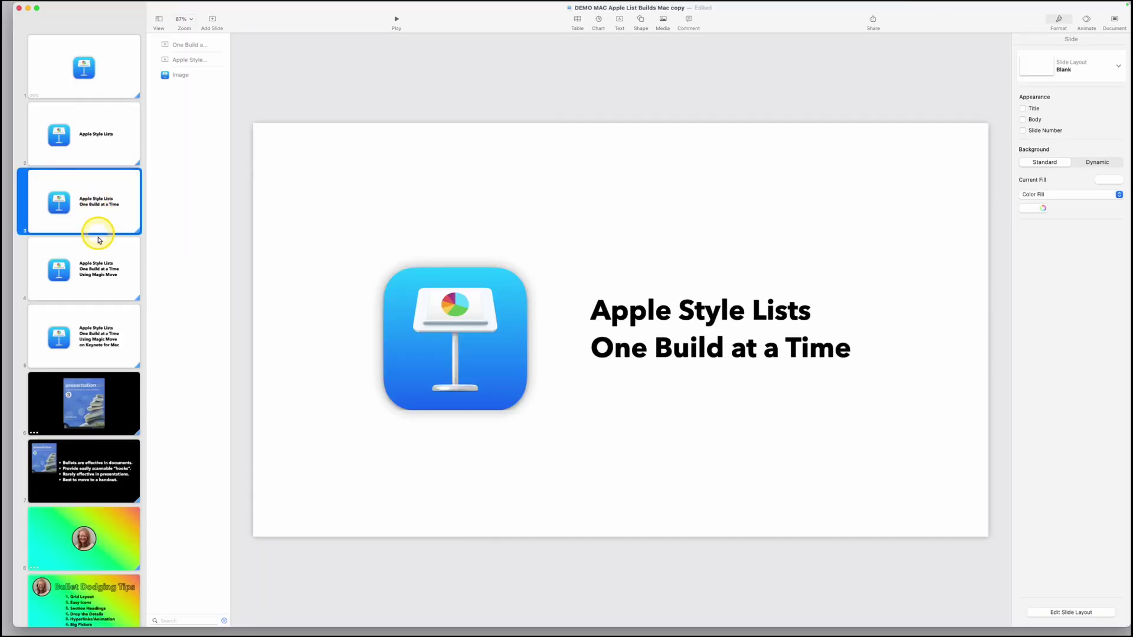
pyautogui.click(96, 254)
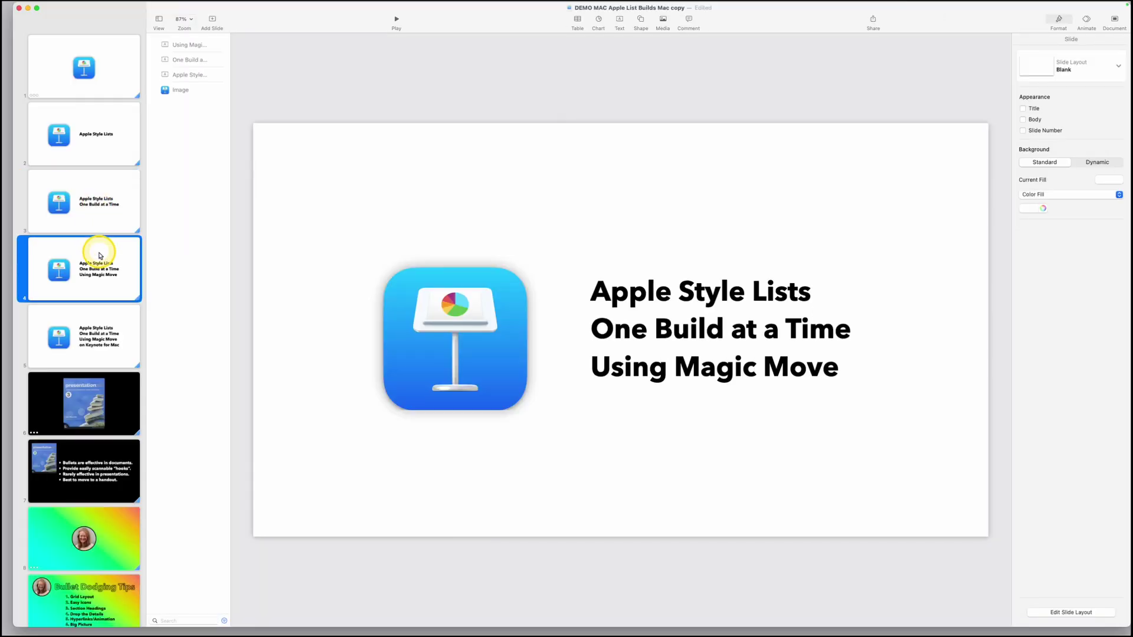
pyautogui.click(103, 328)
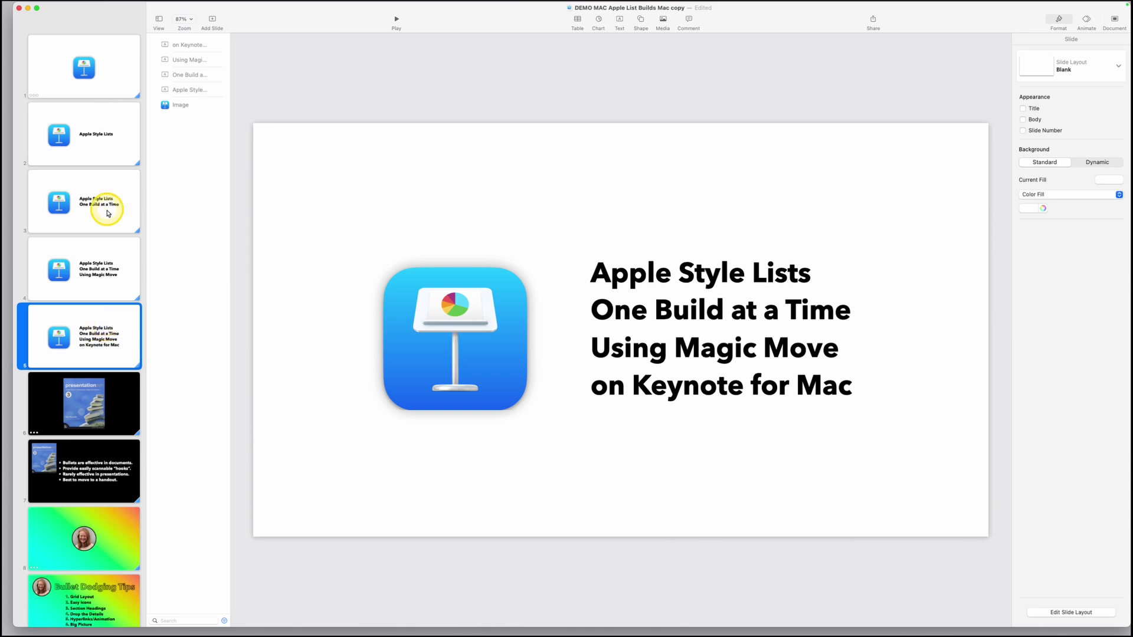
pyautogui.click(101, 132)
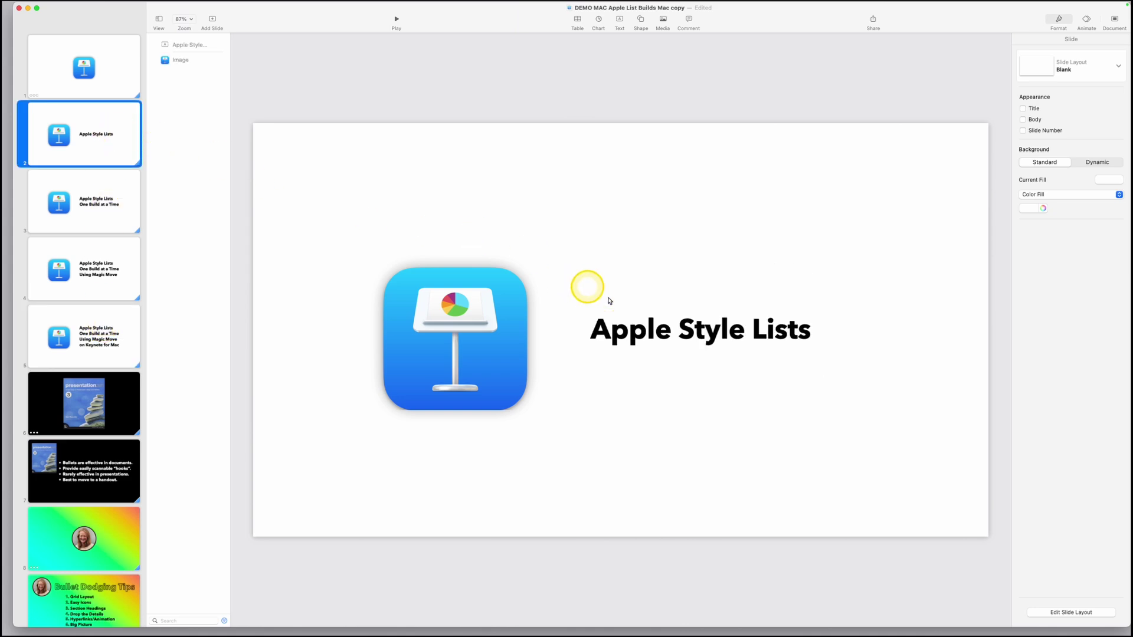
# Copy the Apple Style Lists title from slide 2.
pyautogui.click(633, 323)
pyautogui.rightClick(633, 323)
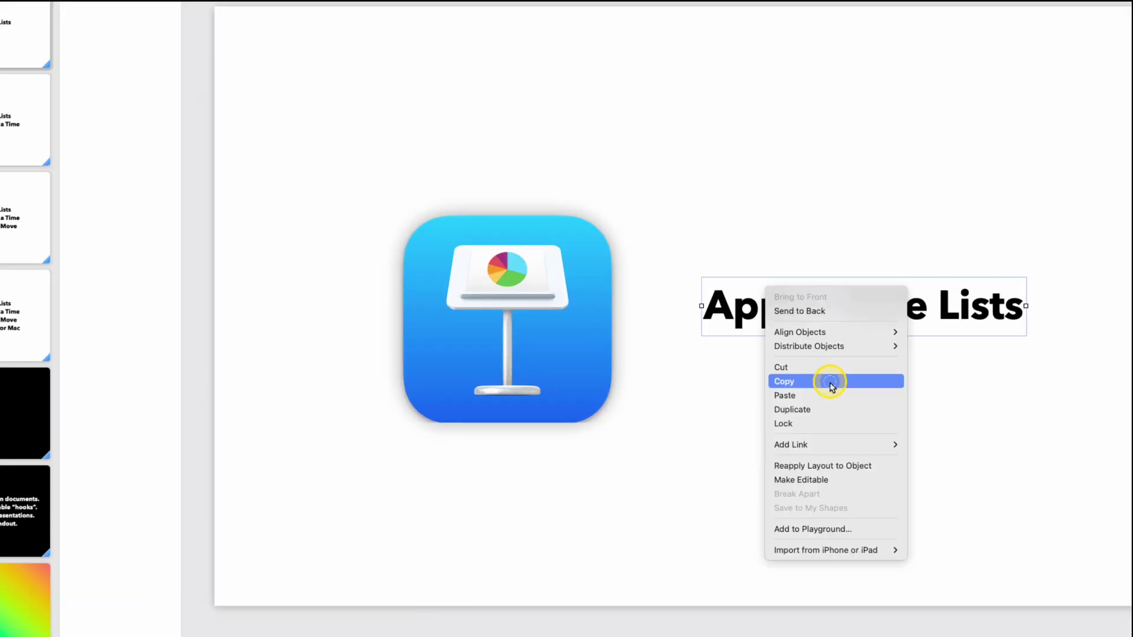
pyautogui.click(674, 382)
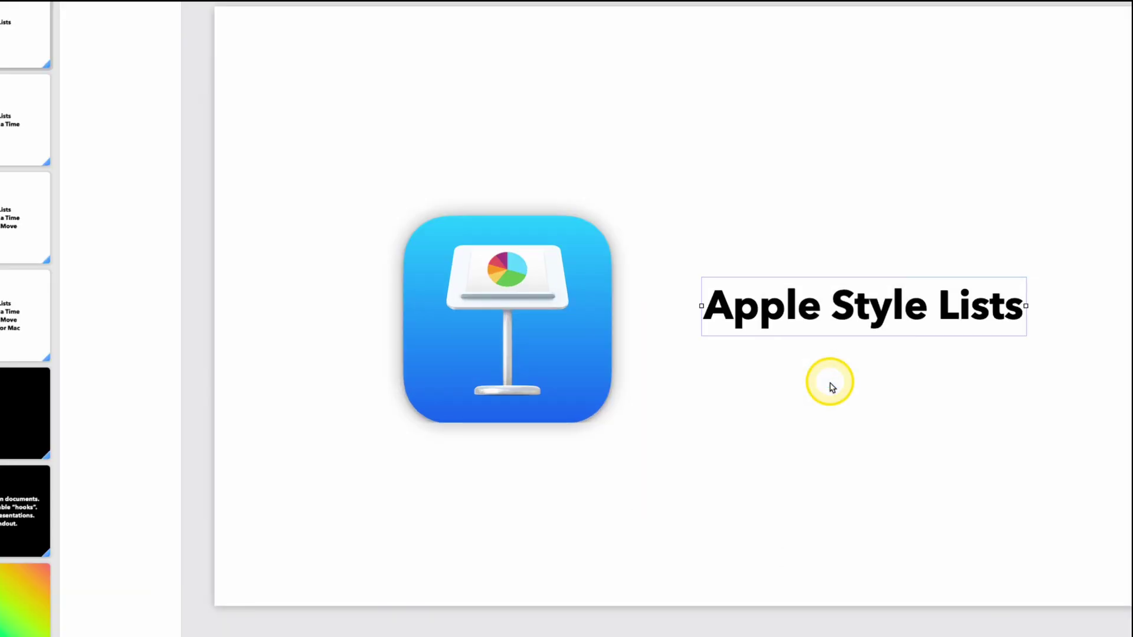
# Paste the title onto slide 1 and drag it off the right edge to X 1459 pt.
pyautogui.click(112, 94)
pyautogui.rightClick(755, 306)
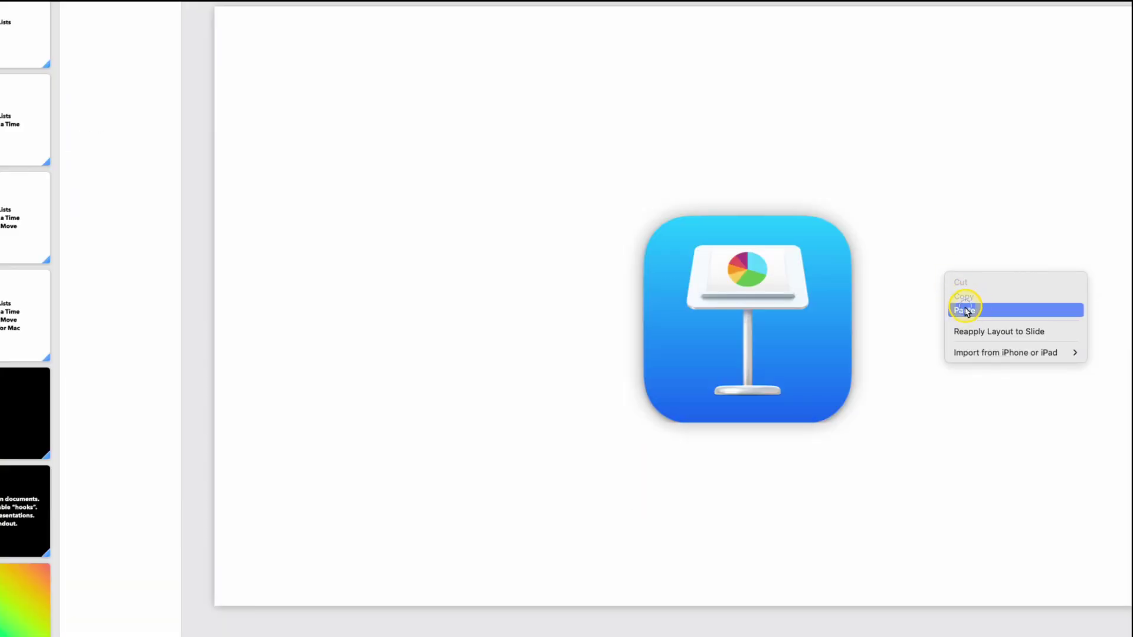
pyautogui.click(967, 311)
pyautogui.moveTo(966, 309); pyautogui.dragTo(955, 332)
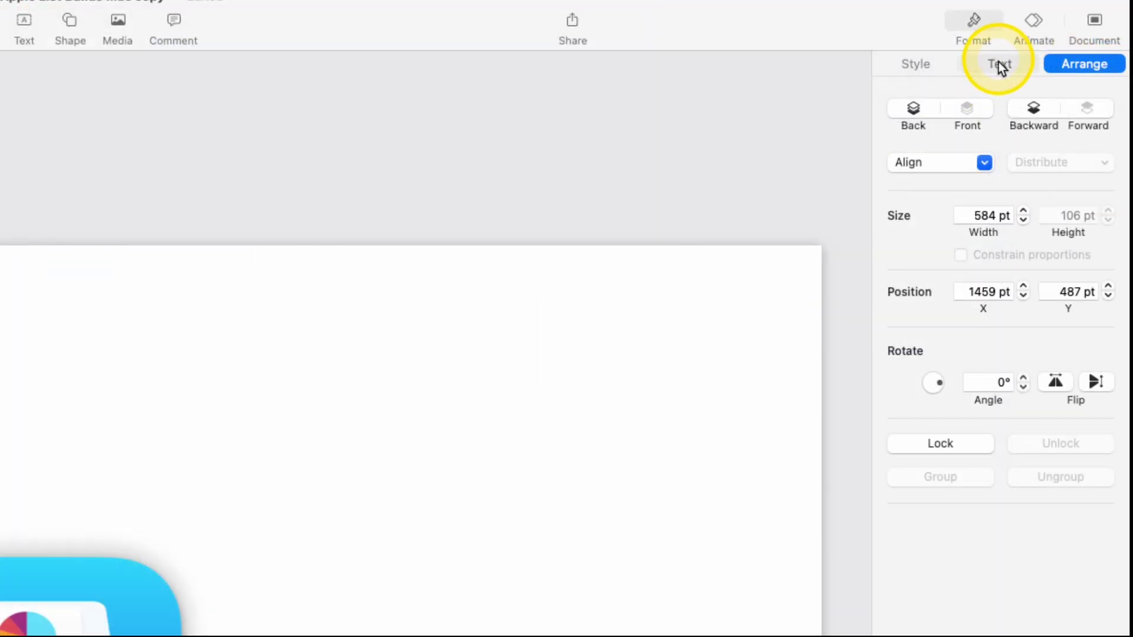
# Set the pasted Apple Style Lists title's text colour to white.
pyautogui.click(1070, 42)
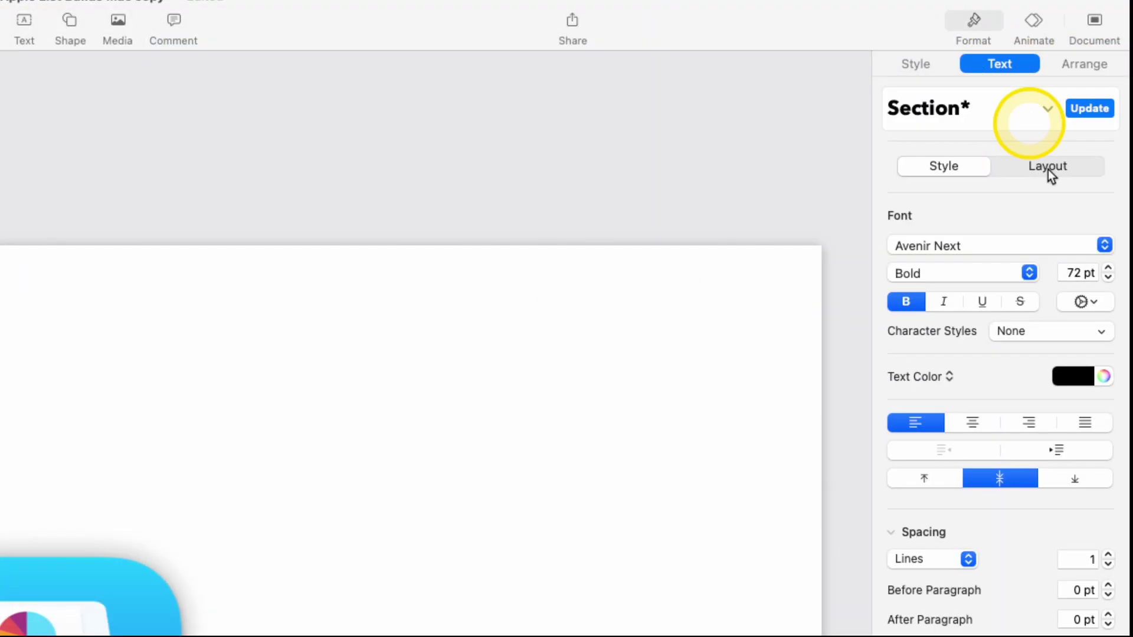
pyautogui.click(1062, 375)
pyautogui.click(906, 501)
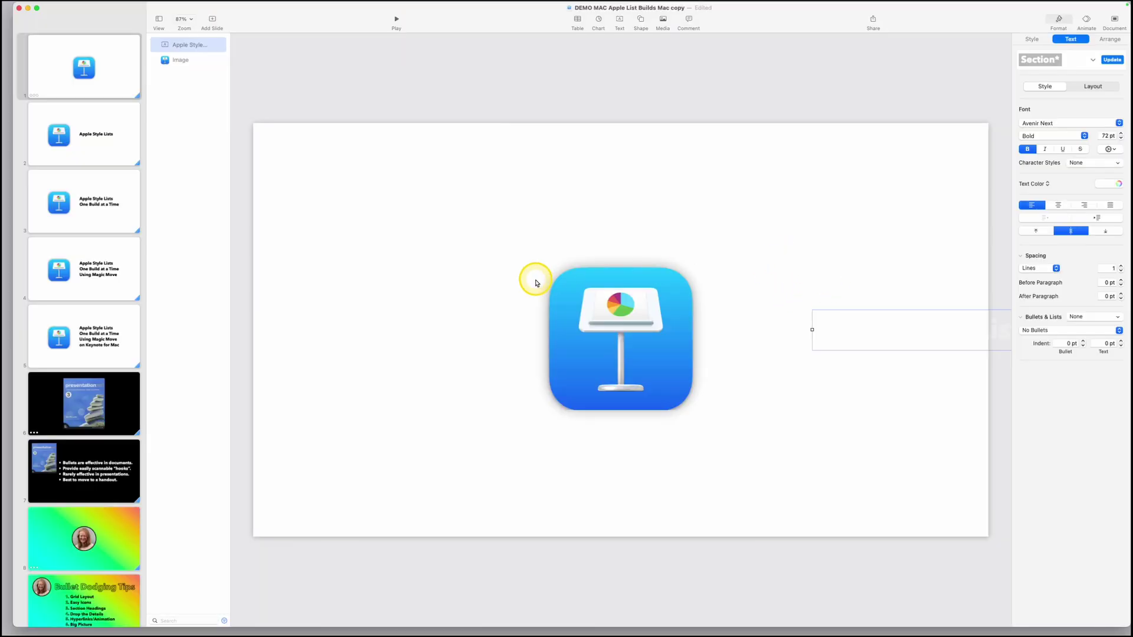
pyautogui.click(112, 147)
# Preview slide 1's Magic Move transition twice, watching the icon slide beside the title.
pyautogui.click(112, 88)
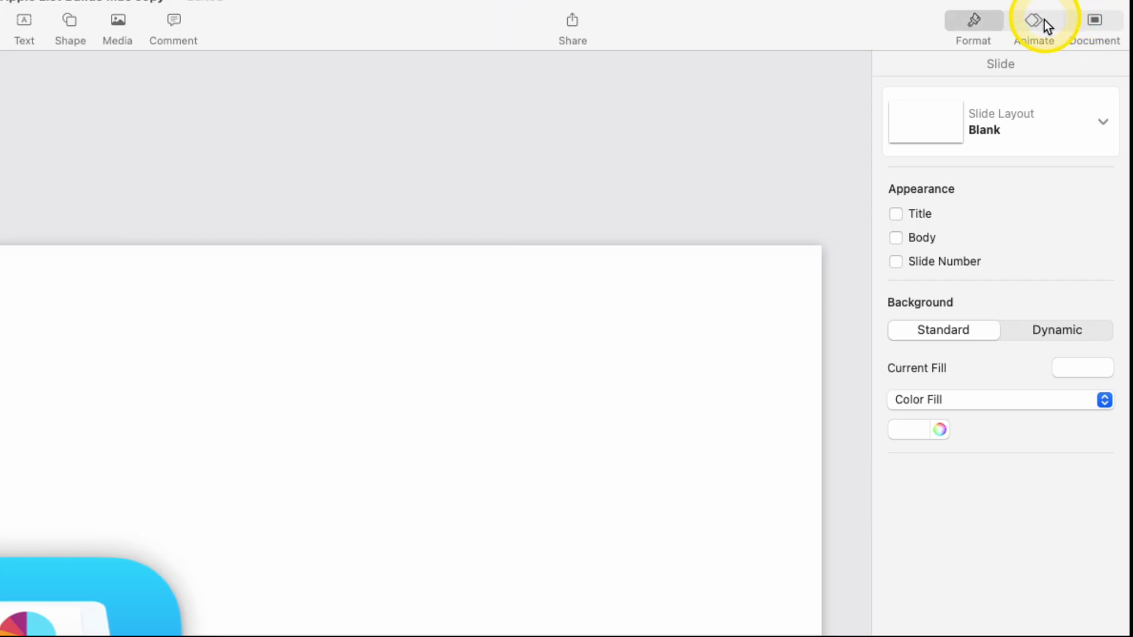
pyautogui.click(1087, 21)
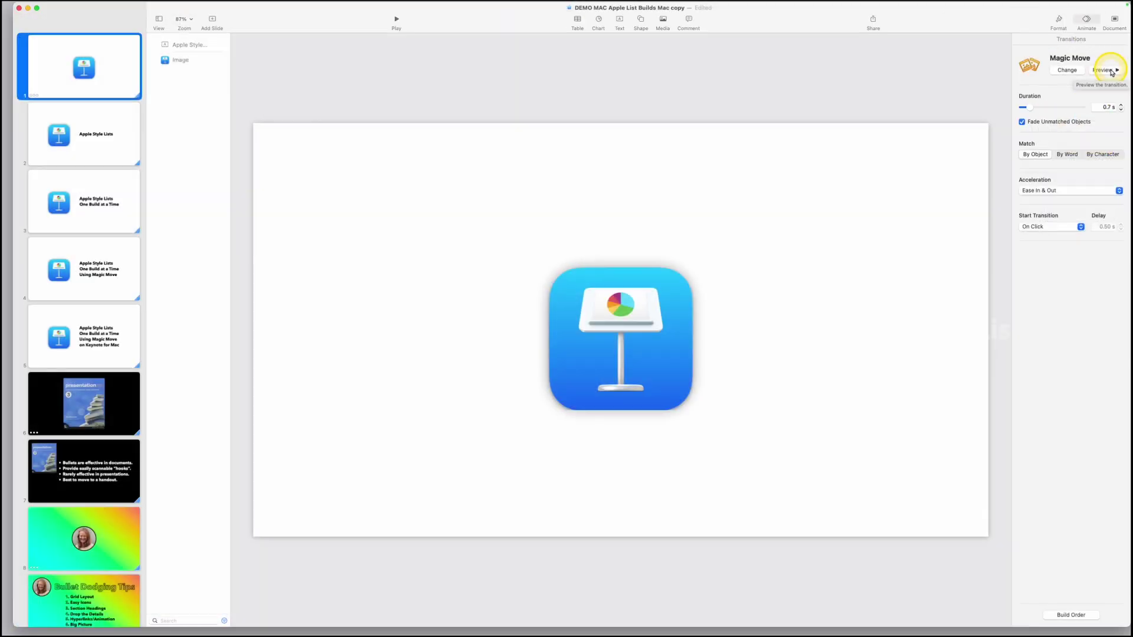
pyautogui.click(1089, 132)
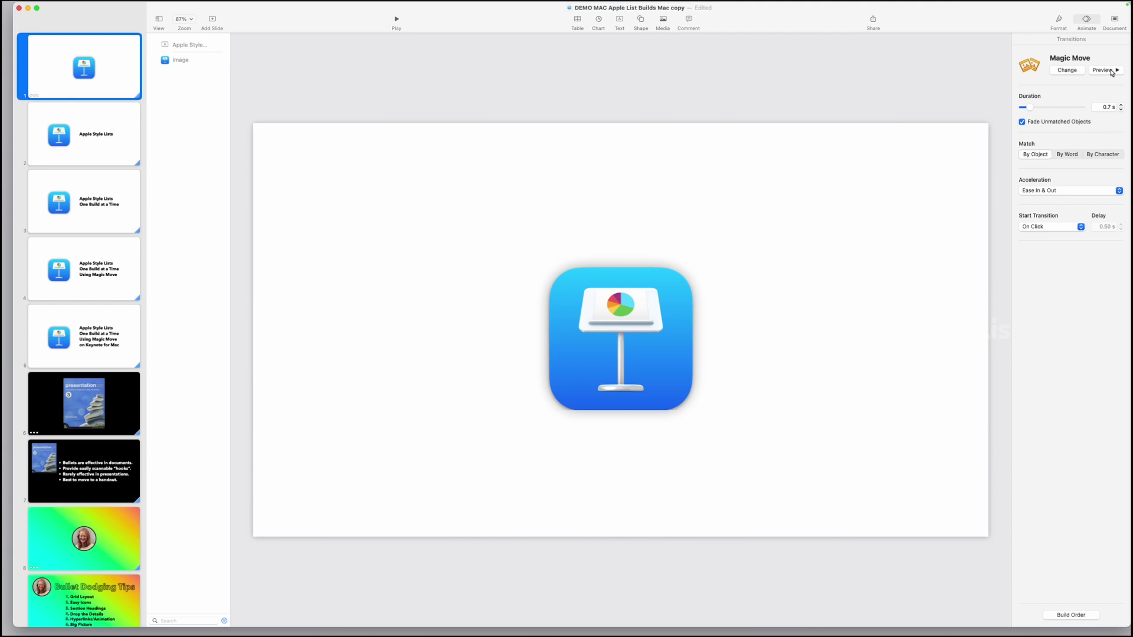
pyautogui.click(1112, 71)
# Copy the One Build at a Time line from slide 3.
pyautogui.click(1112, 71)
pyautogui.click(106, 151)
pyautogui.click(107, 201)
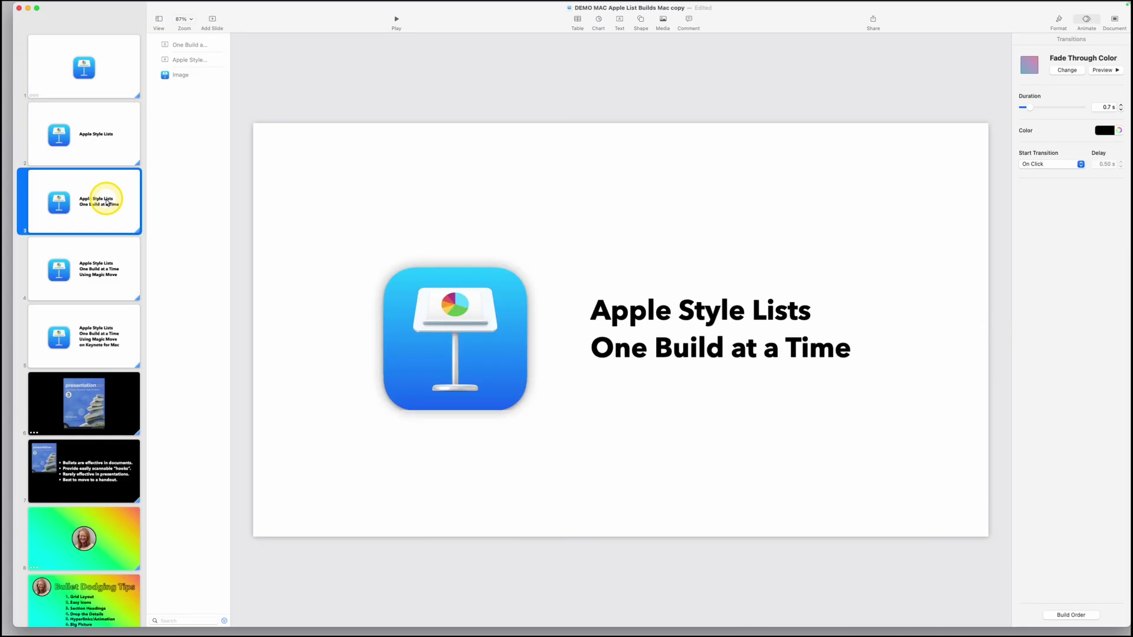
pyautogui.click(651, 346)
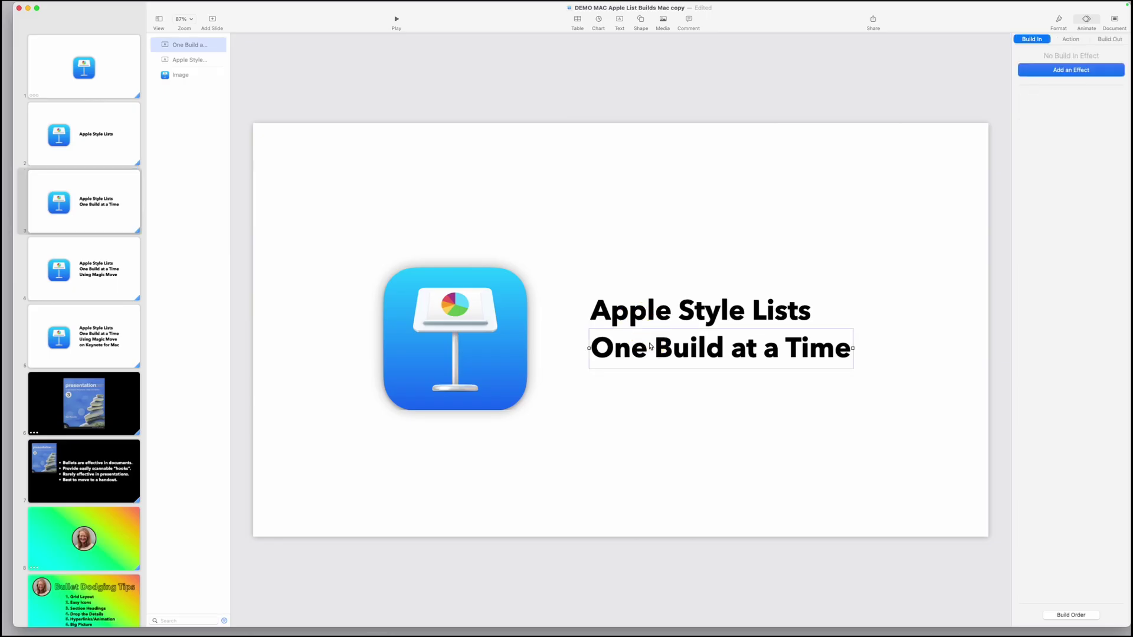
pyautogui.rightClick(651, 347)
pyautogui.click(835, 413)
# Paste the line onto slide 2 and position it below the title.
pyautogui.click(97, 144)
pyautogui.rightClick(620, 400)
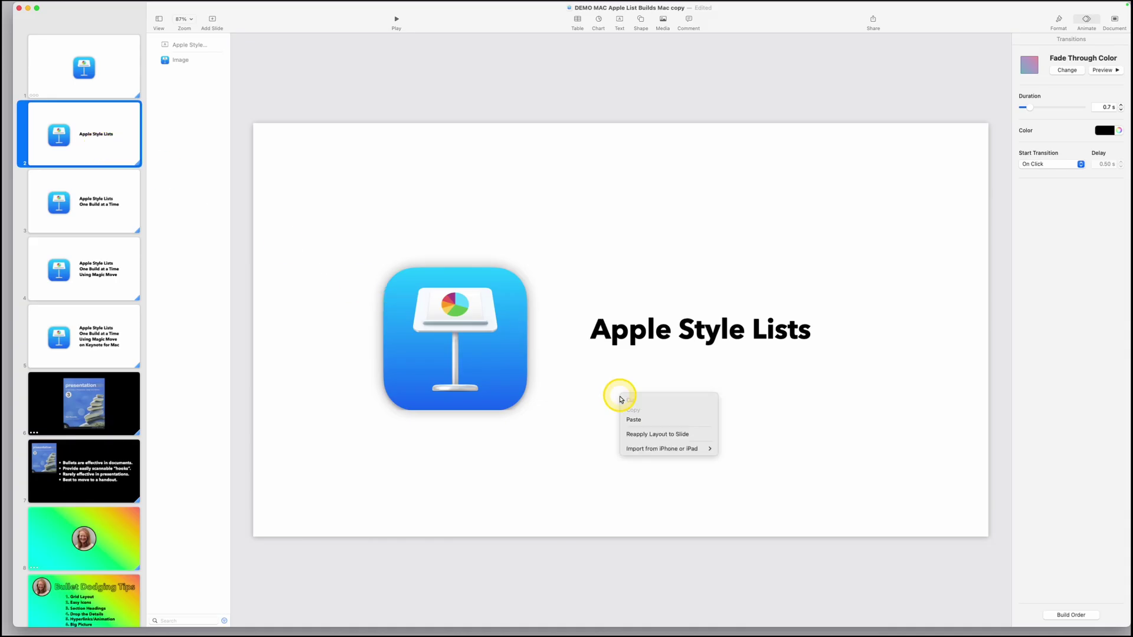
pyautogui.click(633, 420)
pyautogui.moveTo(661, 353); pyautogui.dragTo(664, 396)
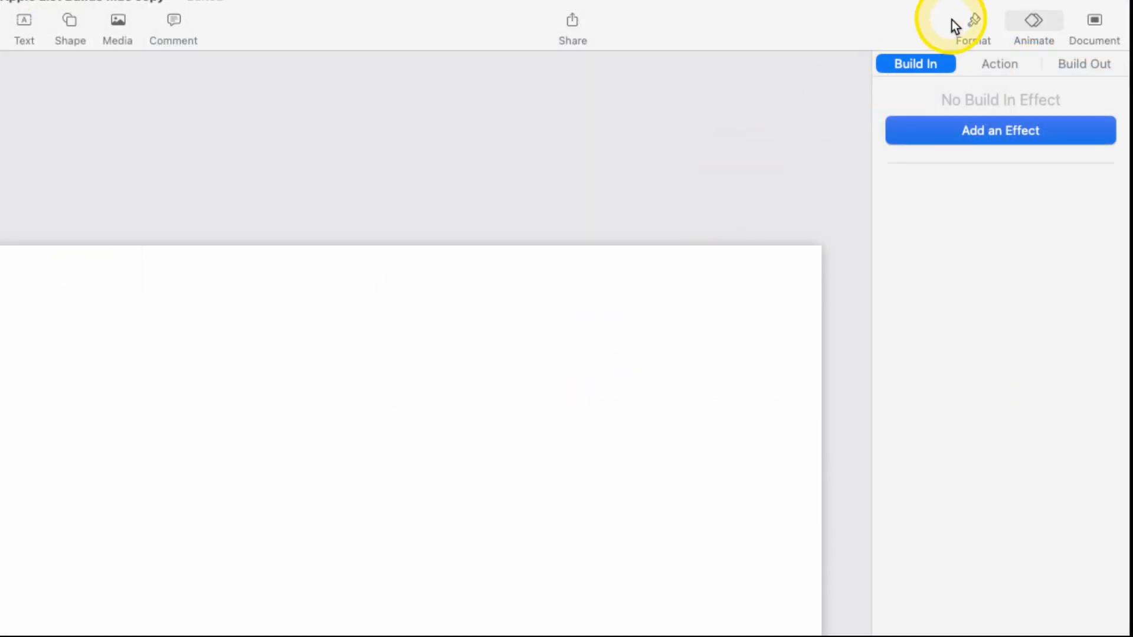
pyautogui.click(975, 22)
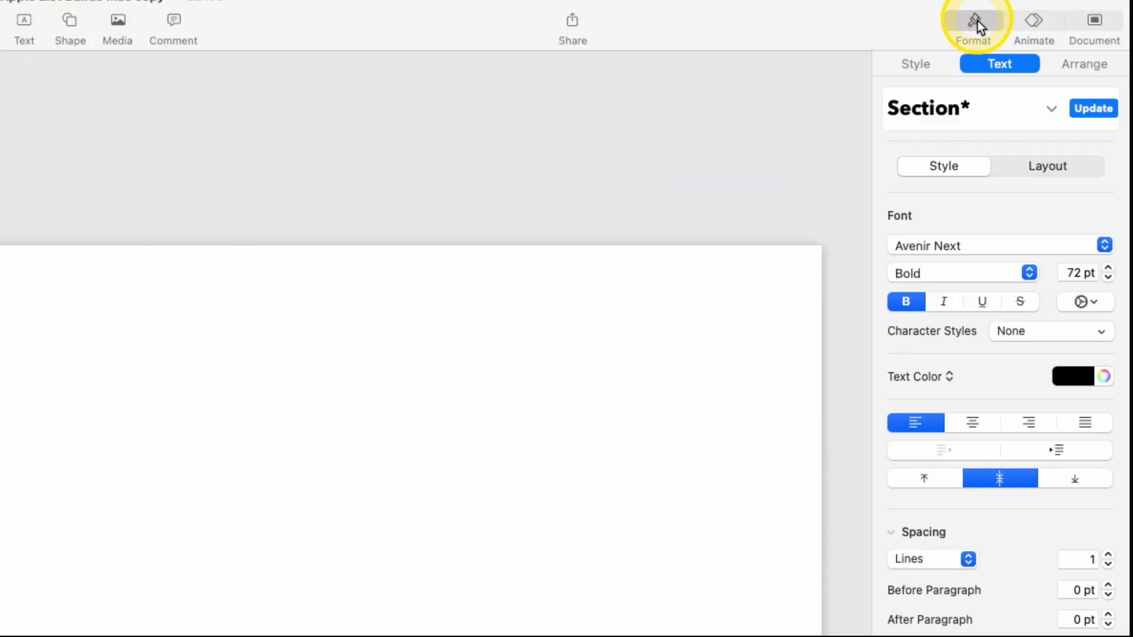
pyautogui.click(1094, 66)
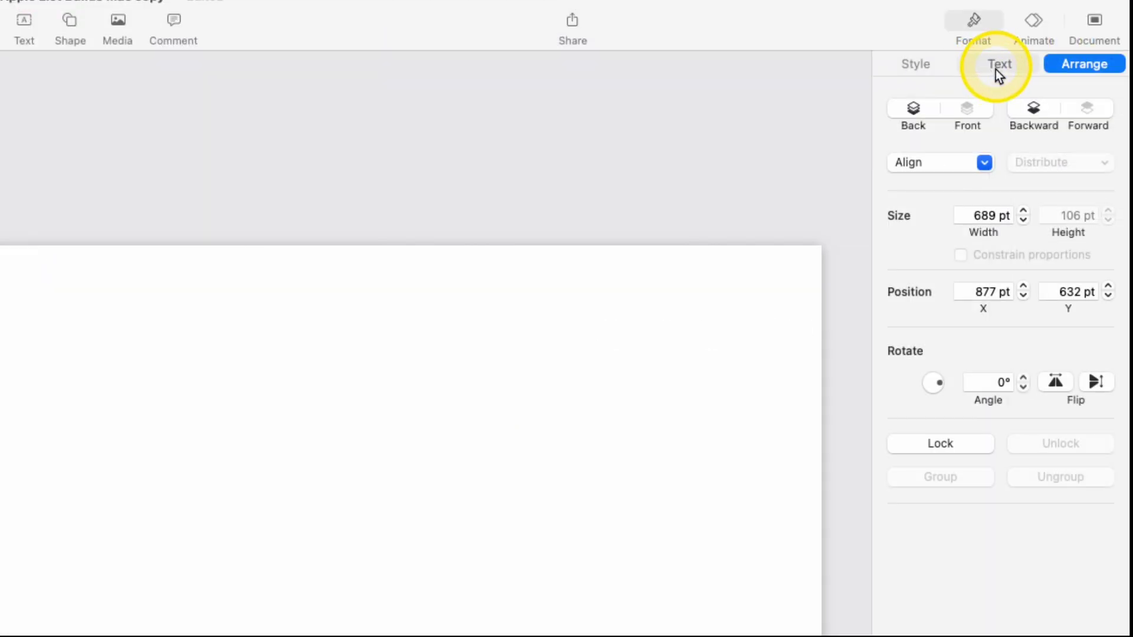
# Set the pasted One Build at a Time line's text colour to white.
pyautogui.click(998, 66)
pyautogui.click(1079, 377)
pyautogui.click(916, 502)
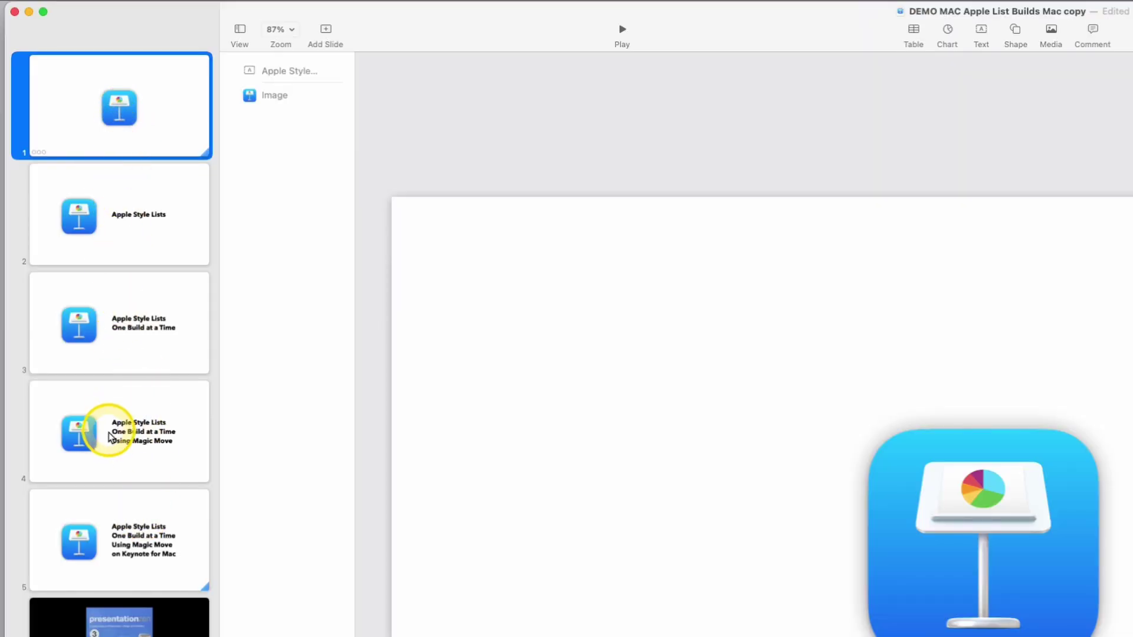
# Apply Magic Move to slides 1–4, shorten it to 0.7 s, and preview slide 2's transition.
pyautogui.press('shift')
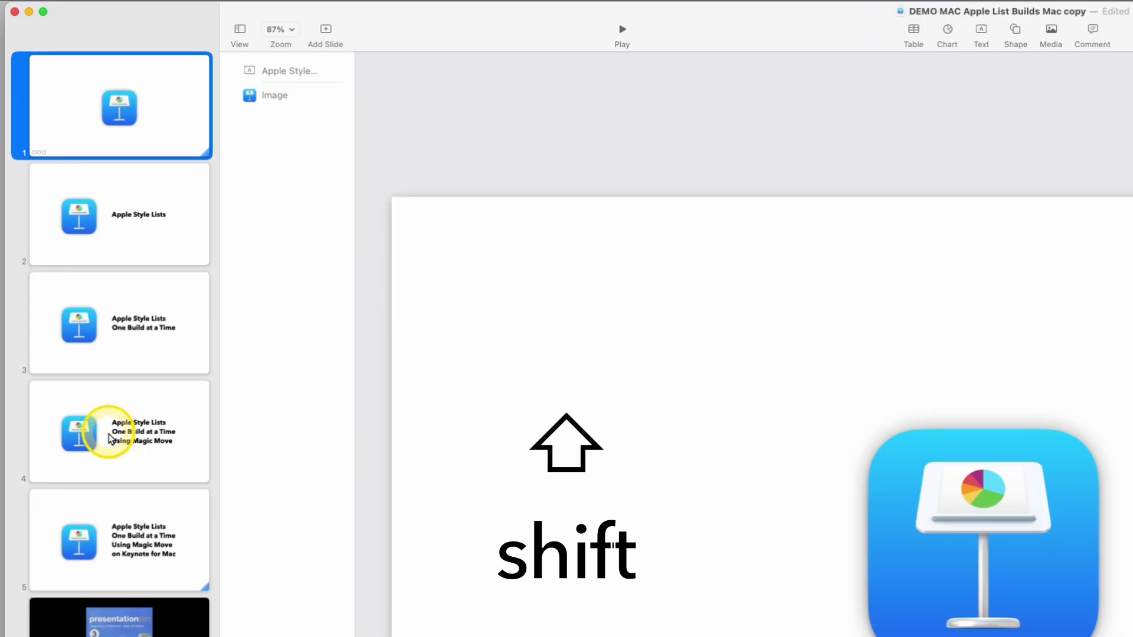
pyautogui.keyDown('shift'); pyautogui.click(110, 438); pyautogui.keyUp('shift')
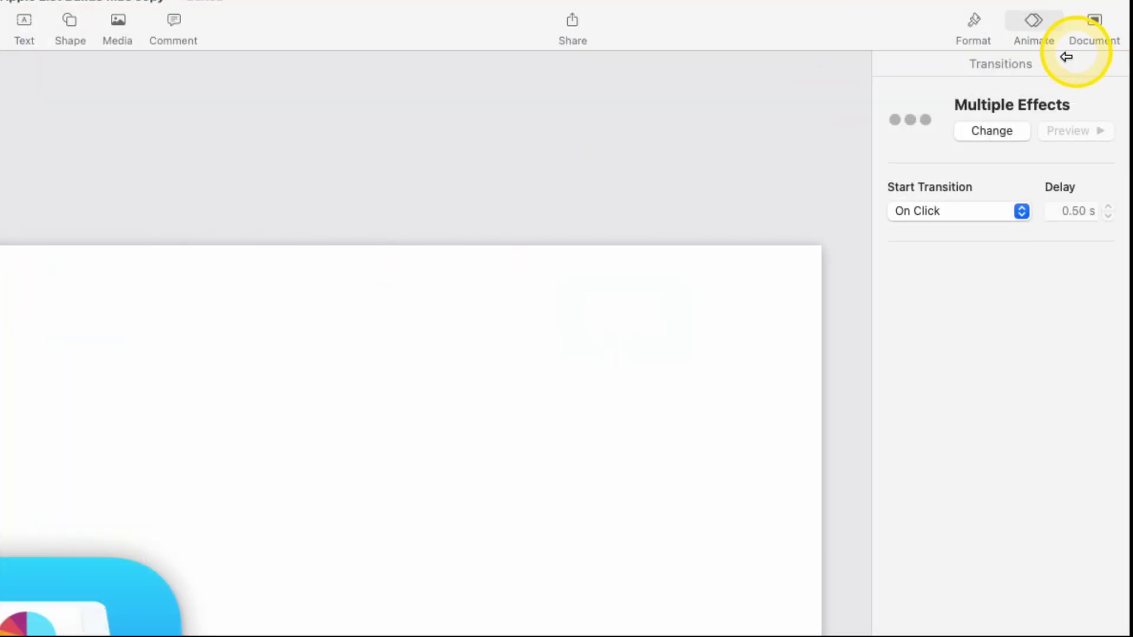
pyautogui.click(982, 131)
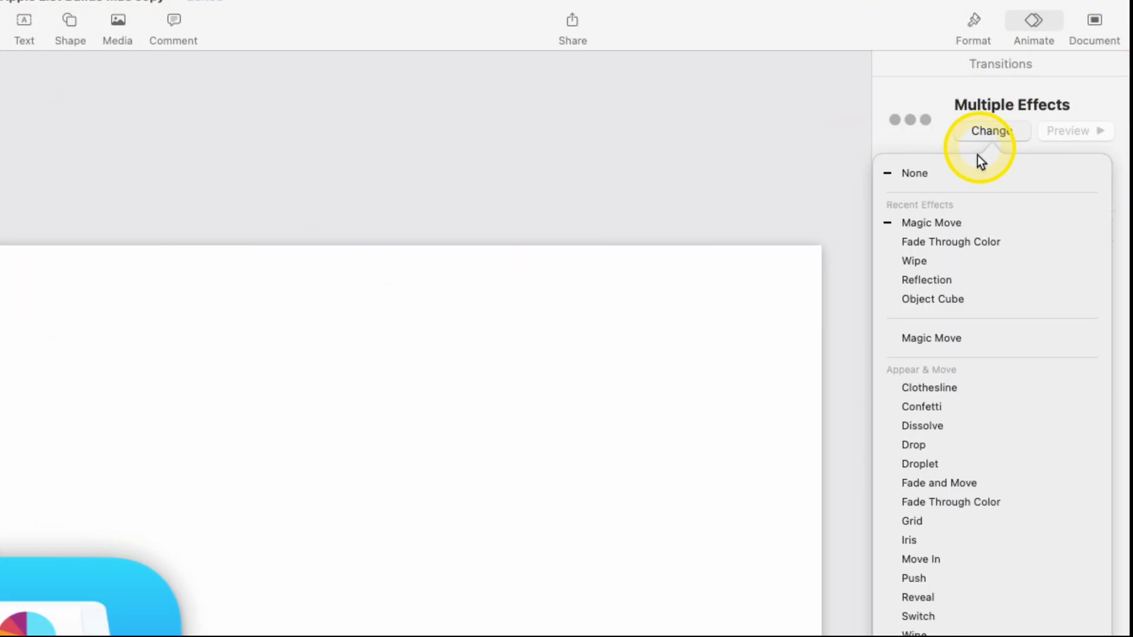
pyautogui.click(955, 339)
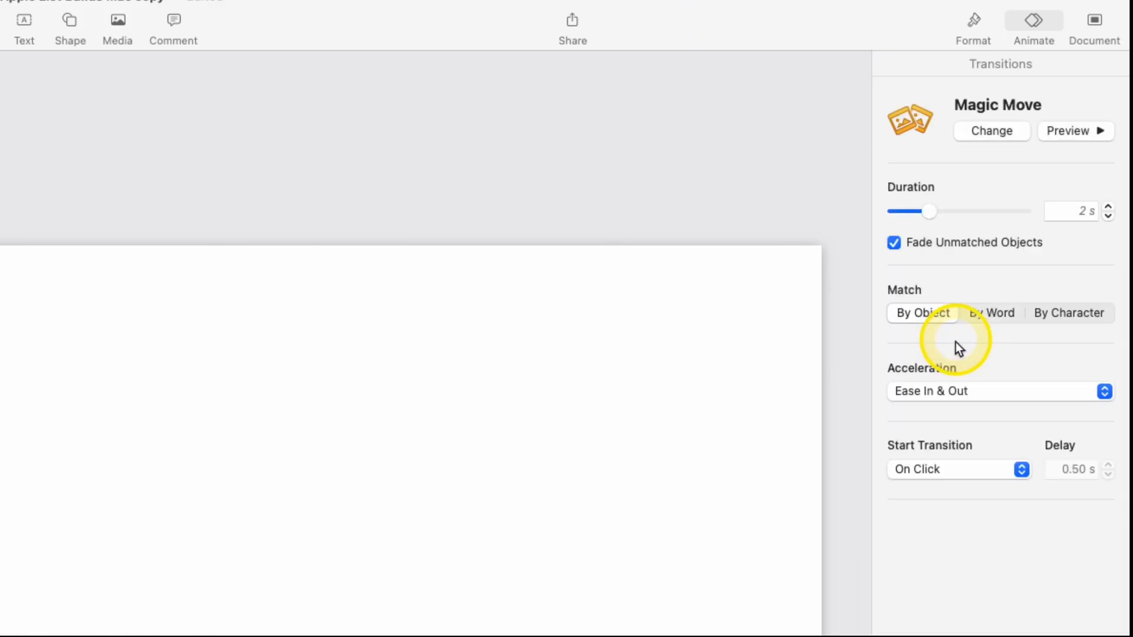
pyautogui.click(1108, 216)
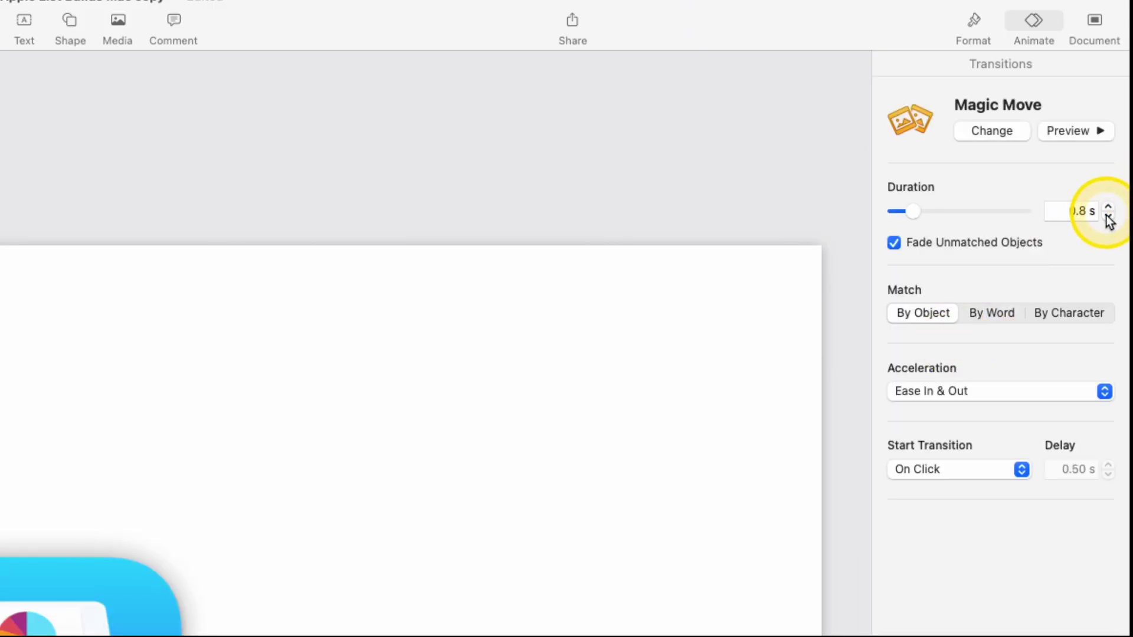
pyautogui.click(1108, 217)
pyautogui.click(111, 146)
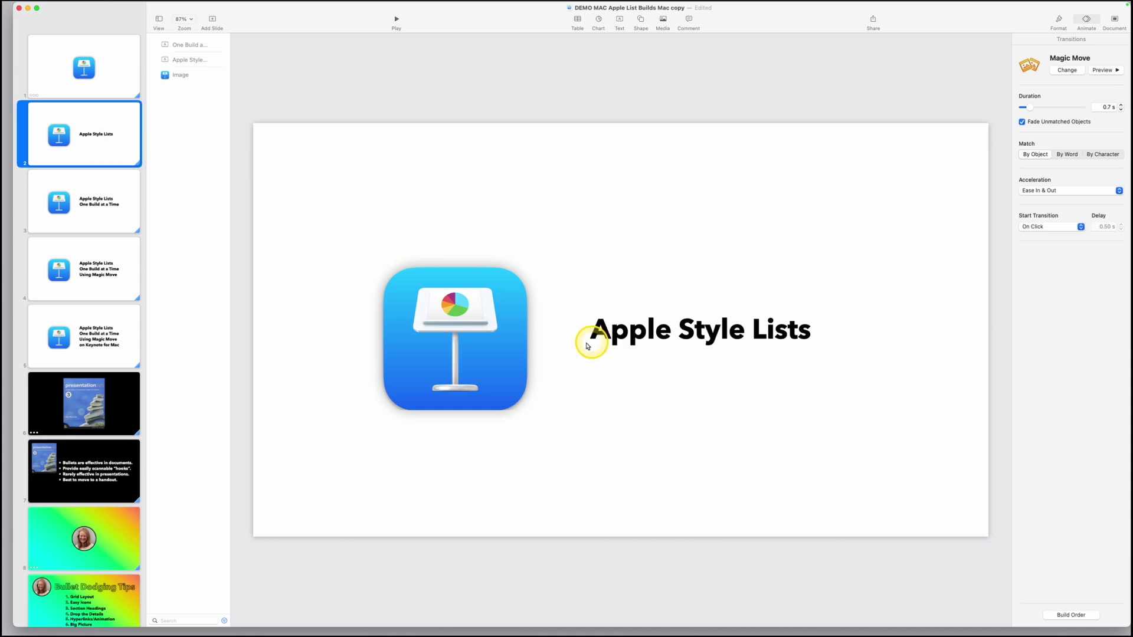
pyautogui.click(1105, 71)
pyautogui.click(1105, 70)
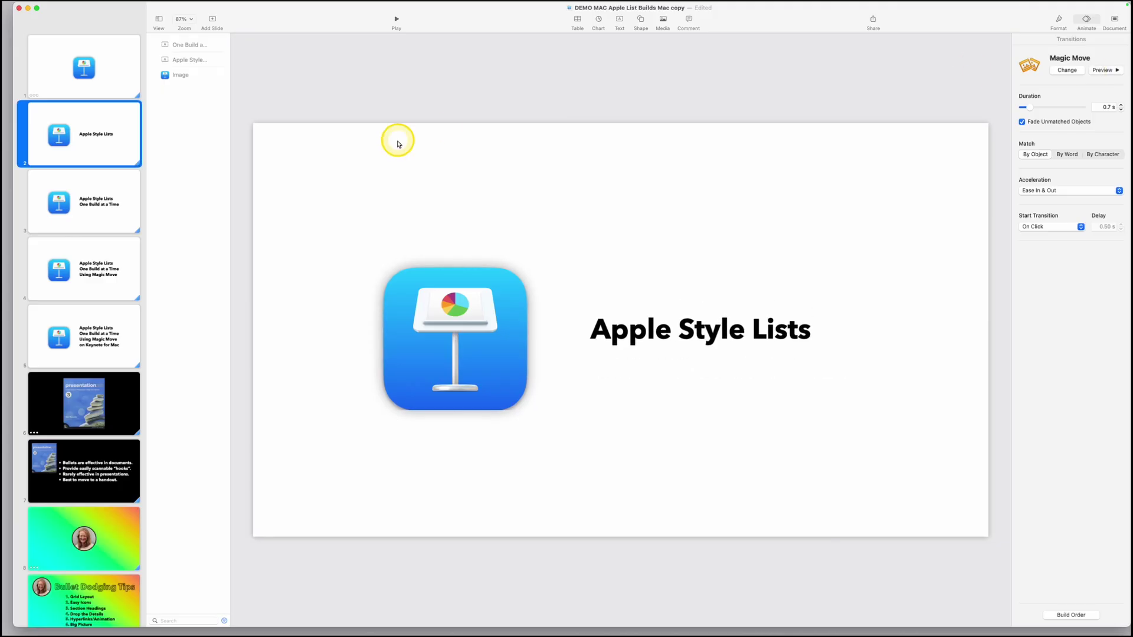
pyautogui.click(95, 207)
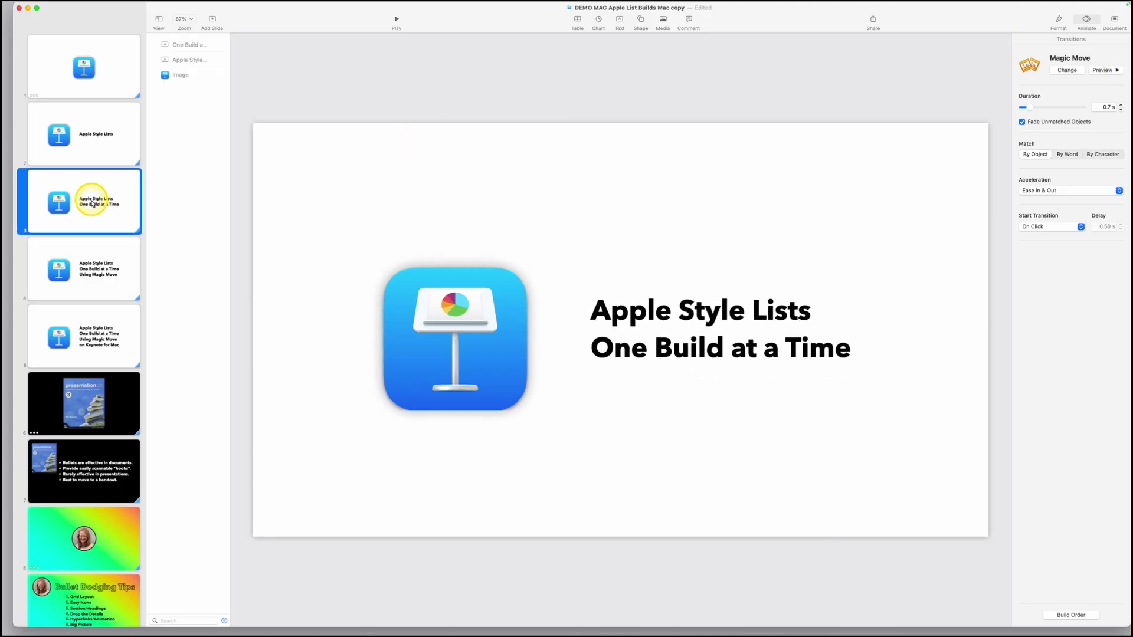
# Copy the Using Magic Move line from slide 4 onto slide 3 at X 877 pt, Y 697 pt.
pyautogui.click(103, 265)
pyautogui.rightClick(625, 386)
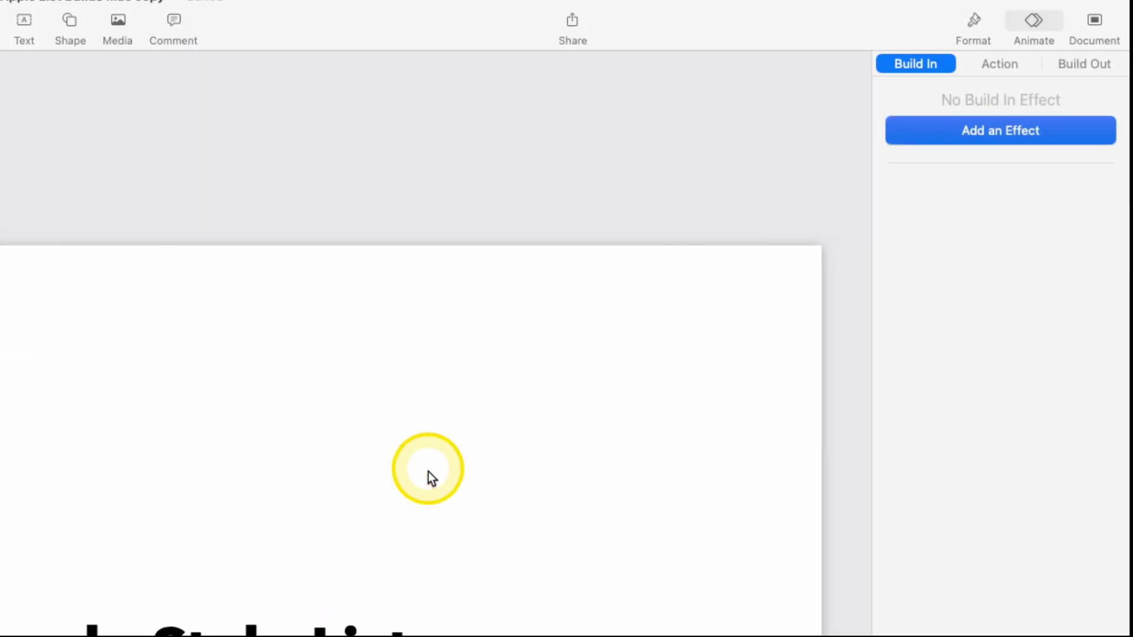
pyautogui.click(974, 23)
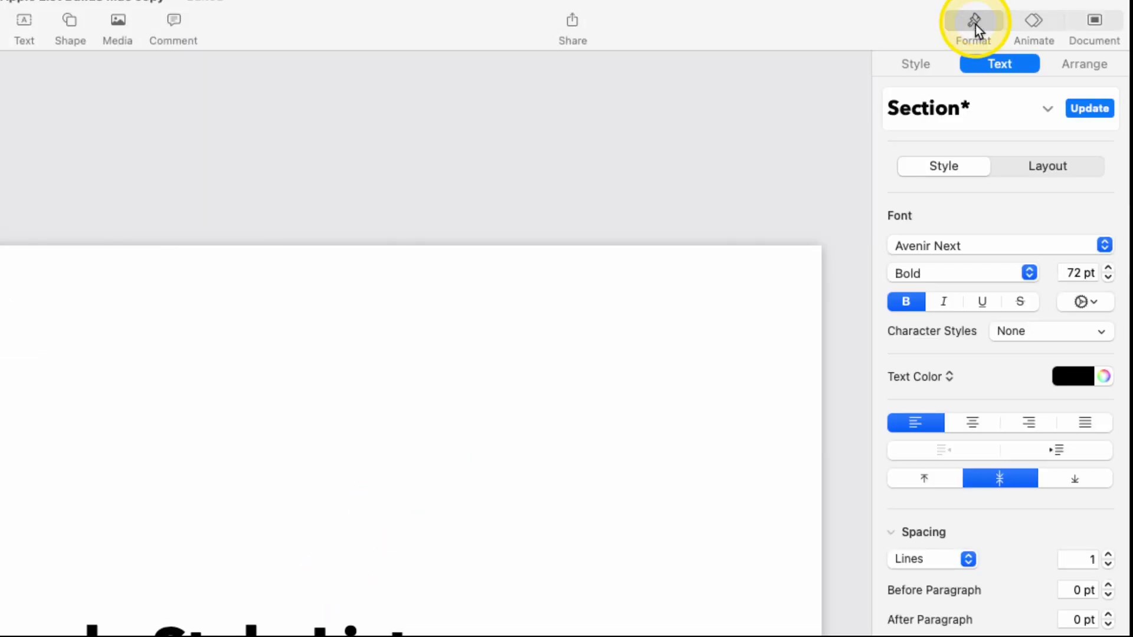
pyautogui.click(1082, 65)
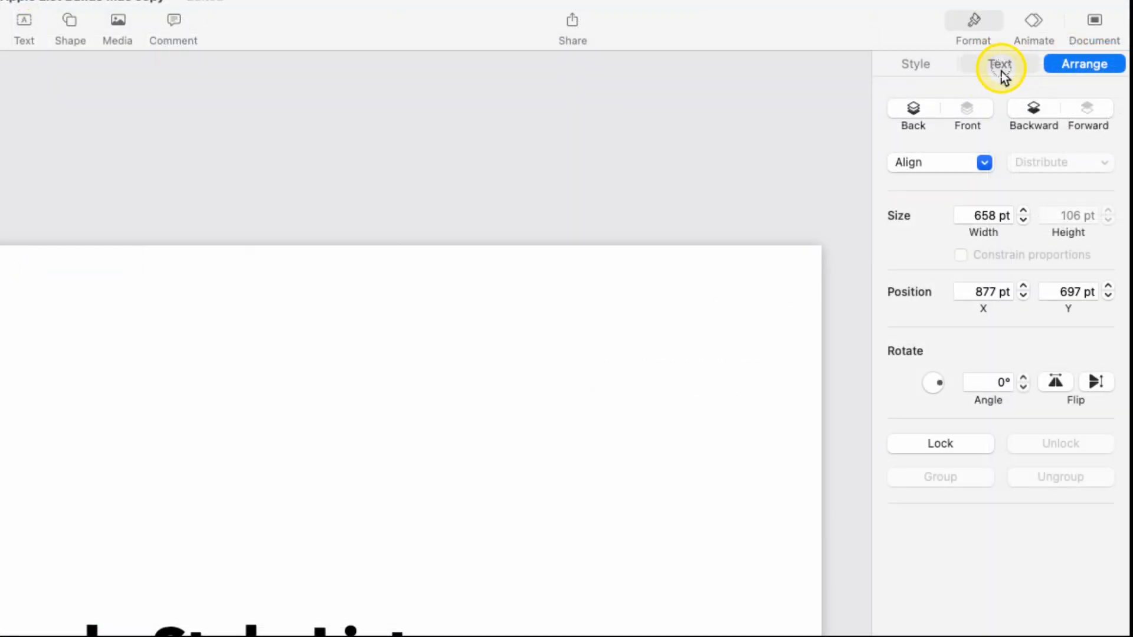
# Make the pasted line's text white and preview slide 3's Magic Move reveal.
pyautogui.click(1001, 68)
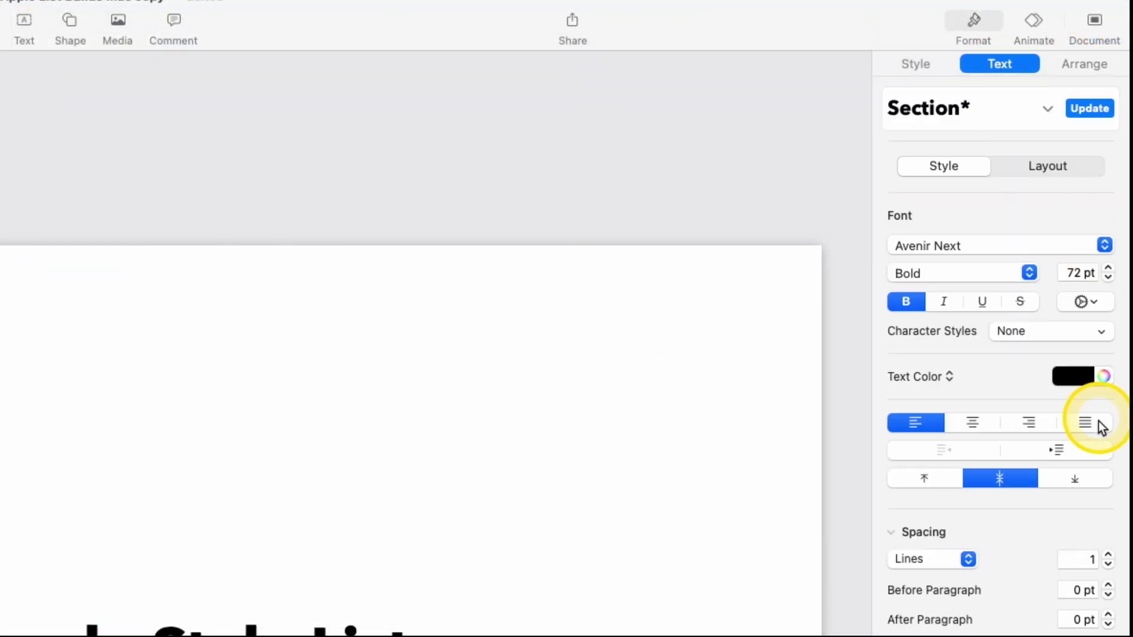
pyautogui.click(1079, 380)
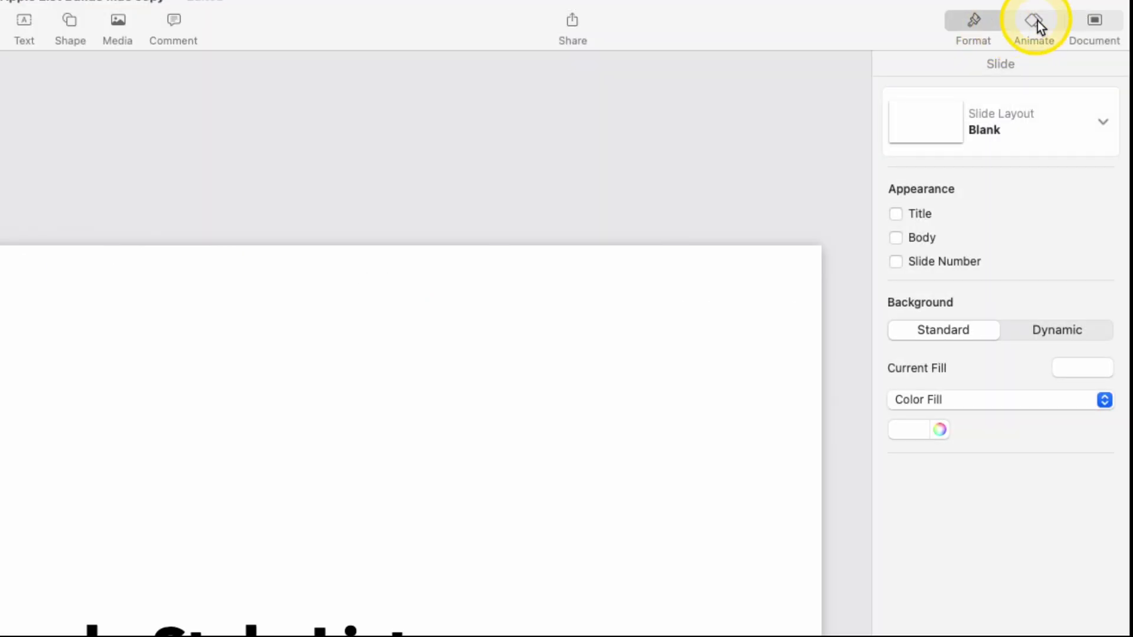
pyautogui.click(1036, 21)
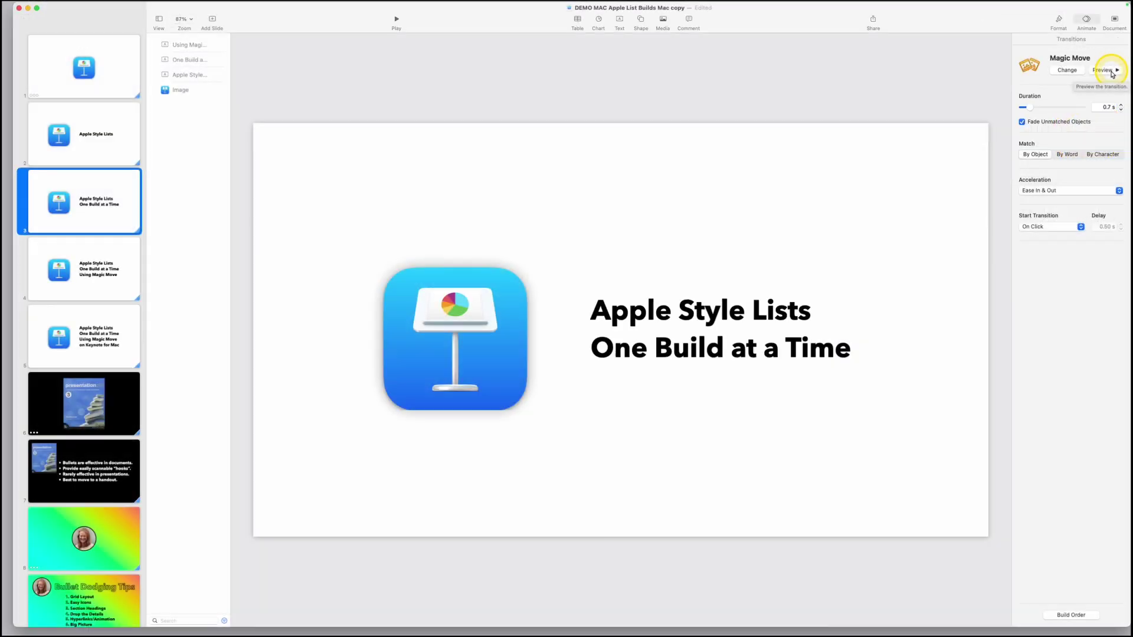
pyautogui.click(1089, 139)
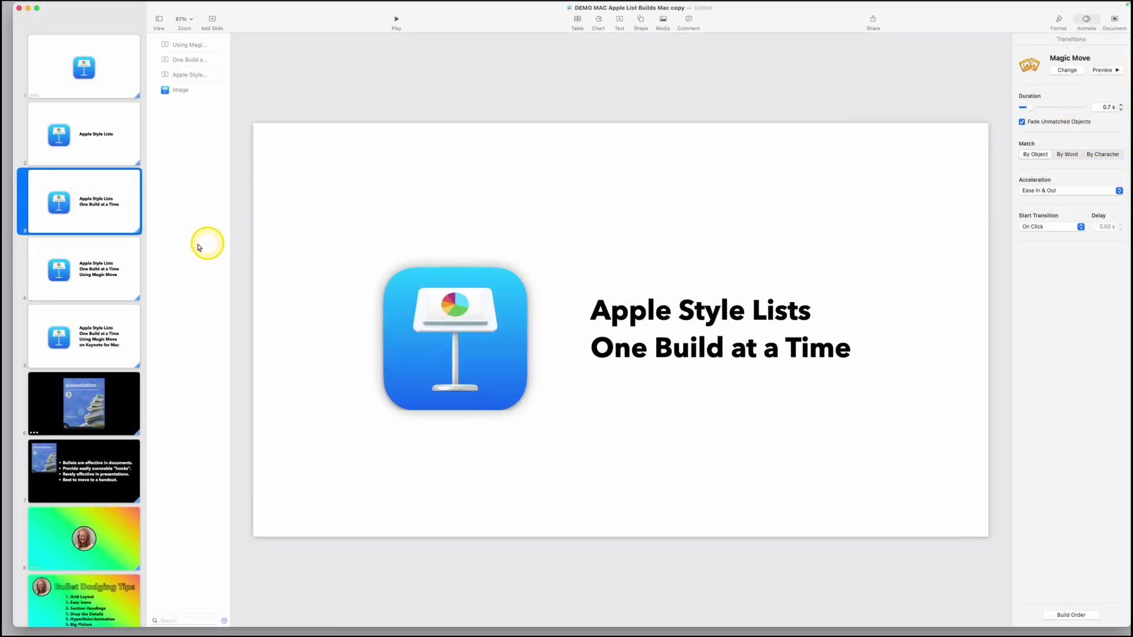
# Choose white from the Text Color swatches for the Apple Style Lists title.
pyautogui.click(104, 260)
pyautogui.click(109, 313)
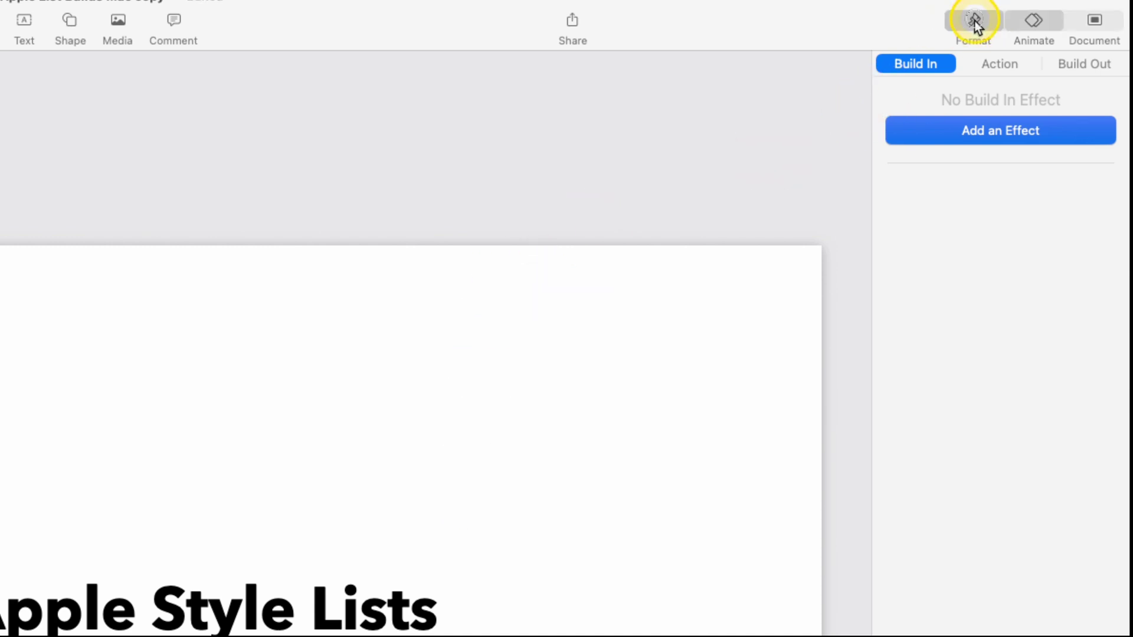
pyautogui.click(974, 20)
pyautogui.click(1080, 376)
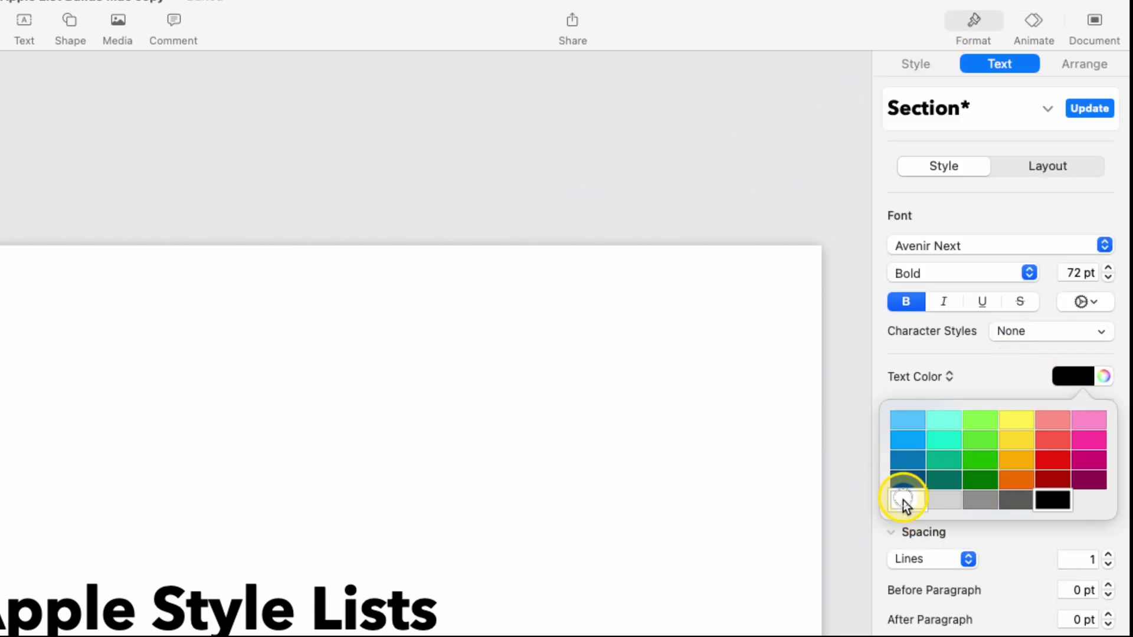
pyautogui.click(904, 501)
# Change the Start setting of the Keynote icon's Pop build-in in slide 1's Build Order.
pyautogui.click(112, 72)
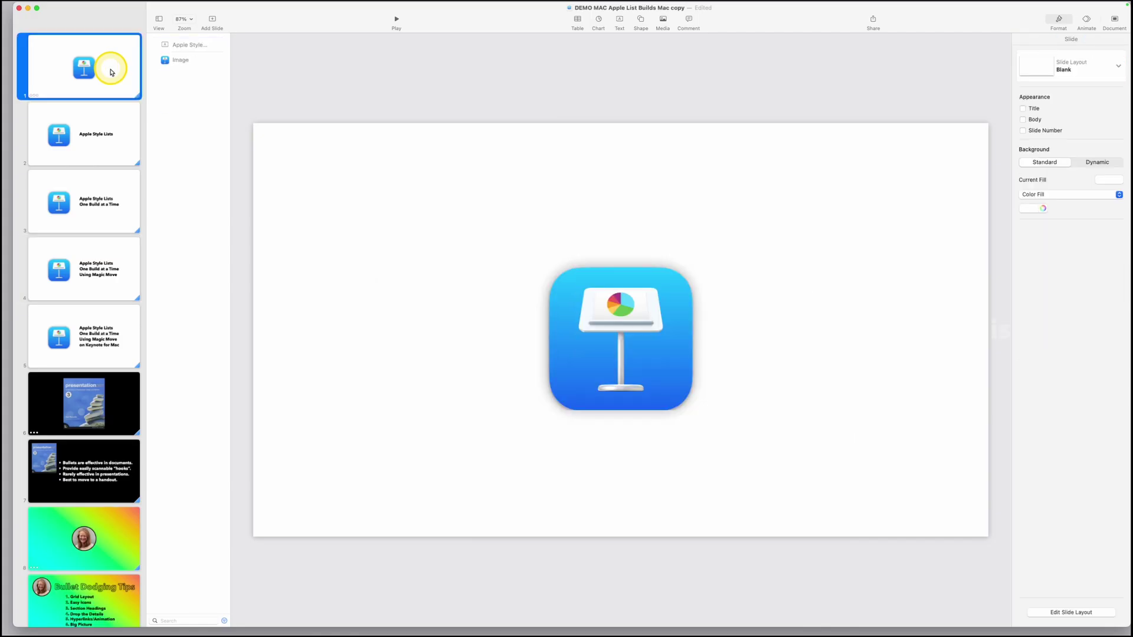
pyautogui.click(651, 329)
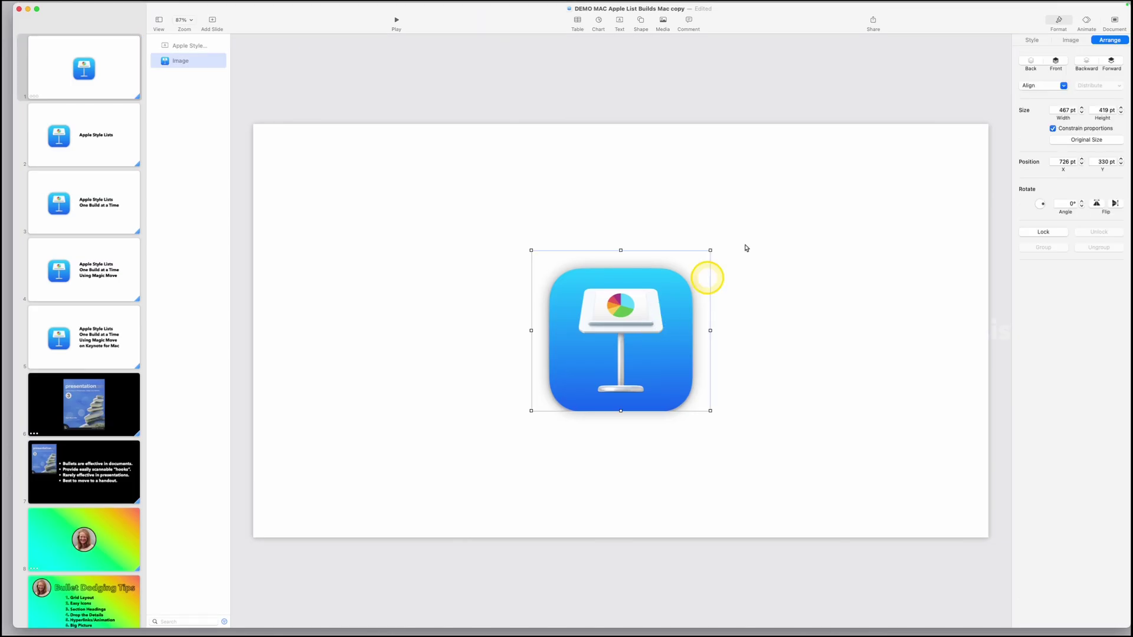
pyautogui.click(1087, 24)
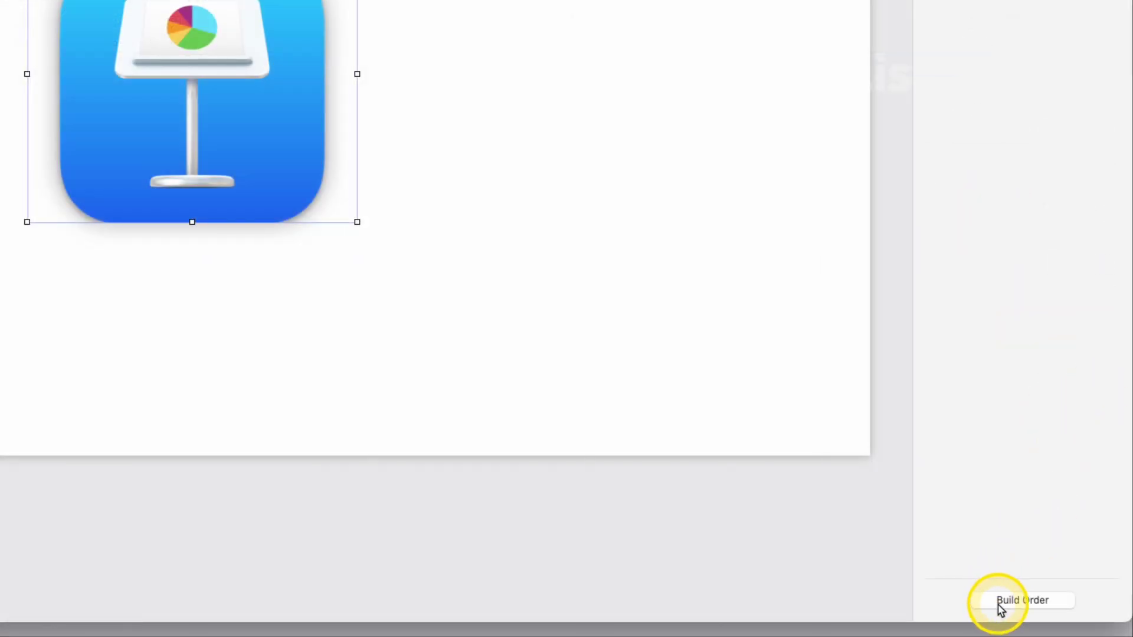
pyautogui.click(1002, 608)
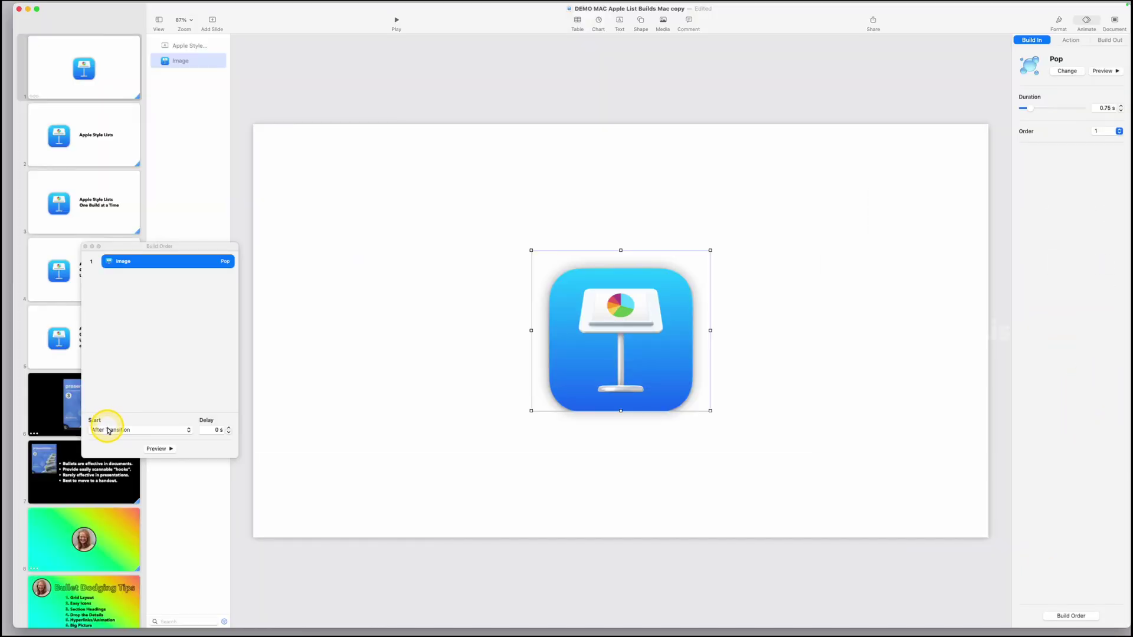
pyautogui.click(109, 435)
pyautogui.click(109, 427)
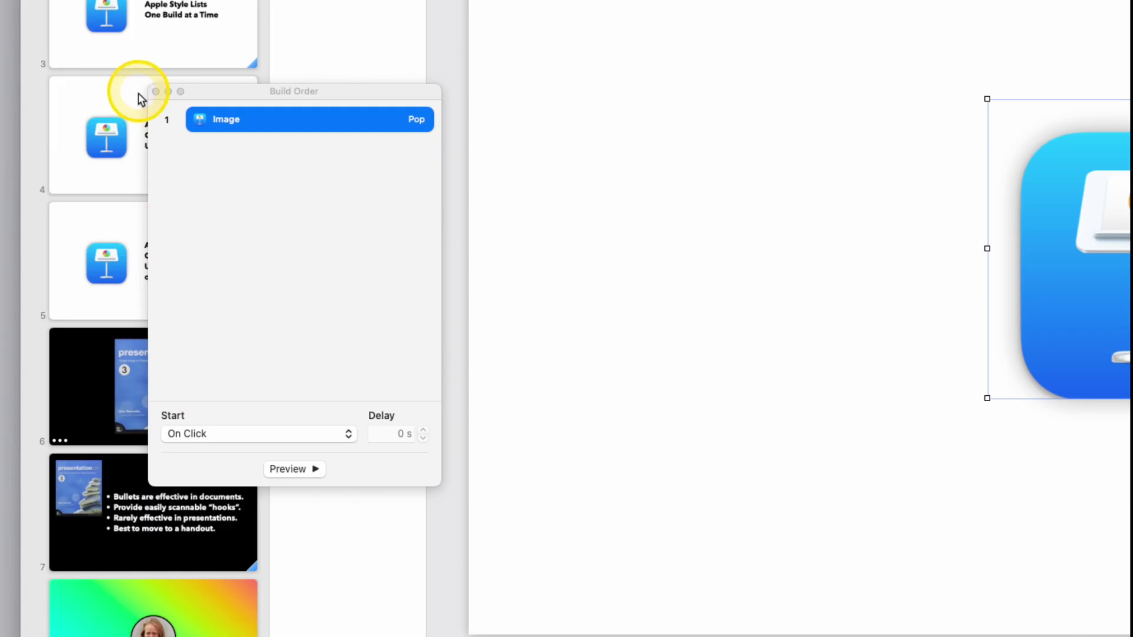
pyautogui.click(156, 91)
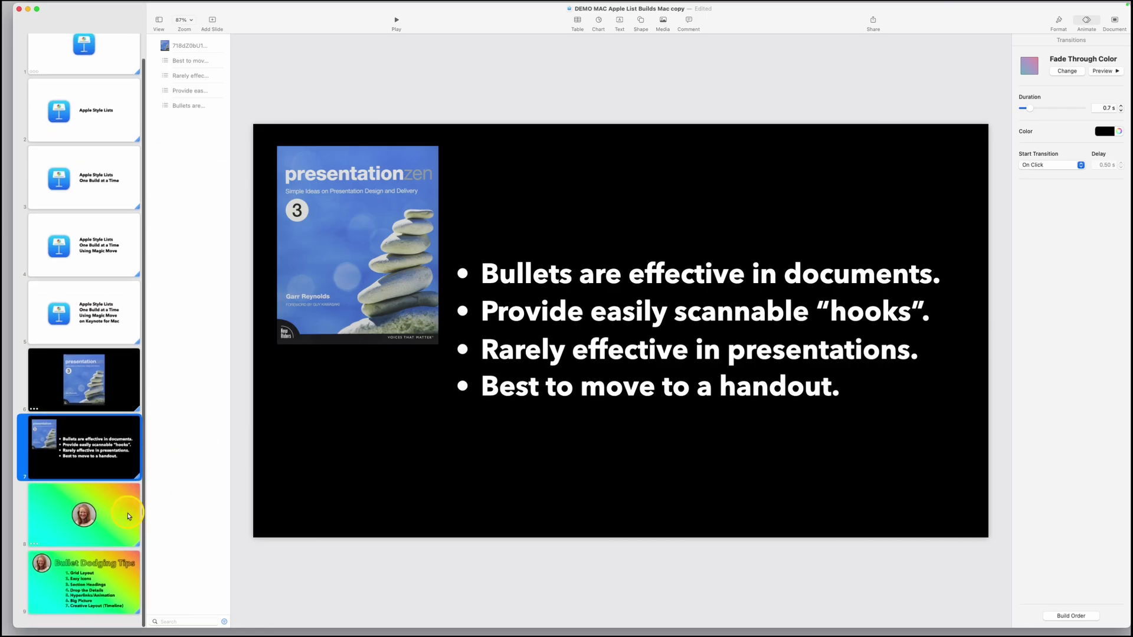
# Give slide 9's Bullet Dodging Tips title a 5 pt black outline with No Fill.
pyautogui.click(83, 599)
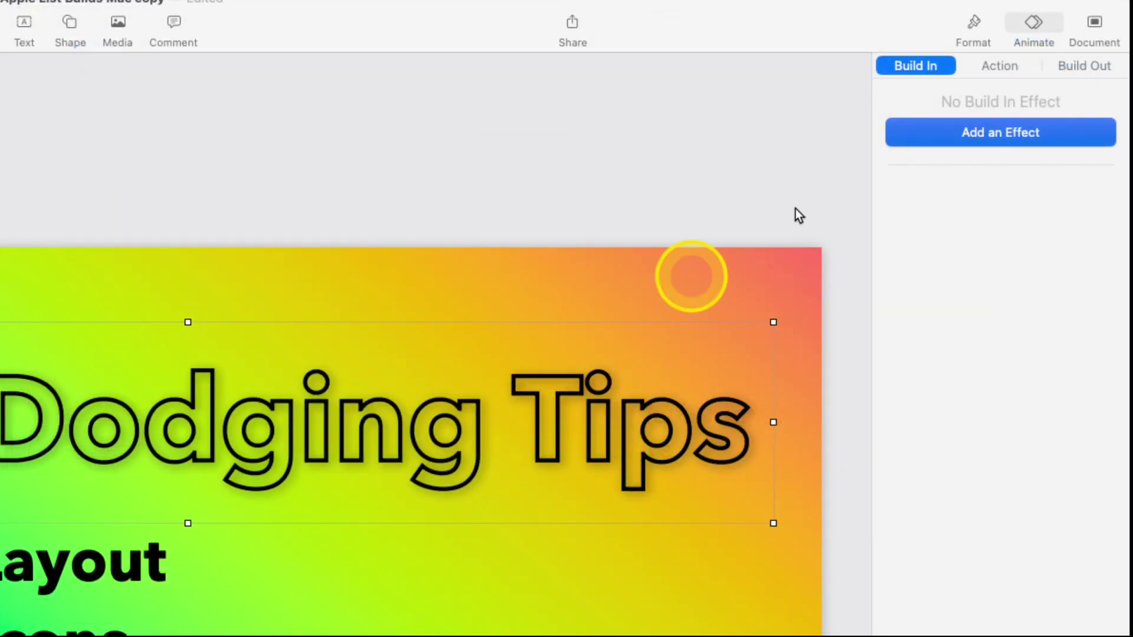
pyautogui.click(1060, 22)
pyautogui.click(1108, 151)
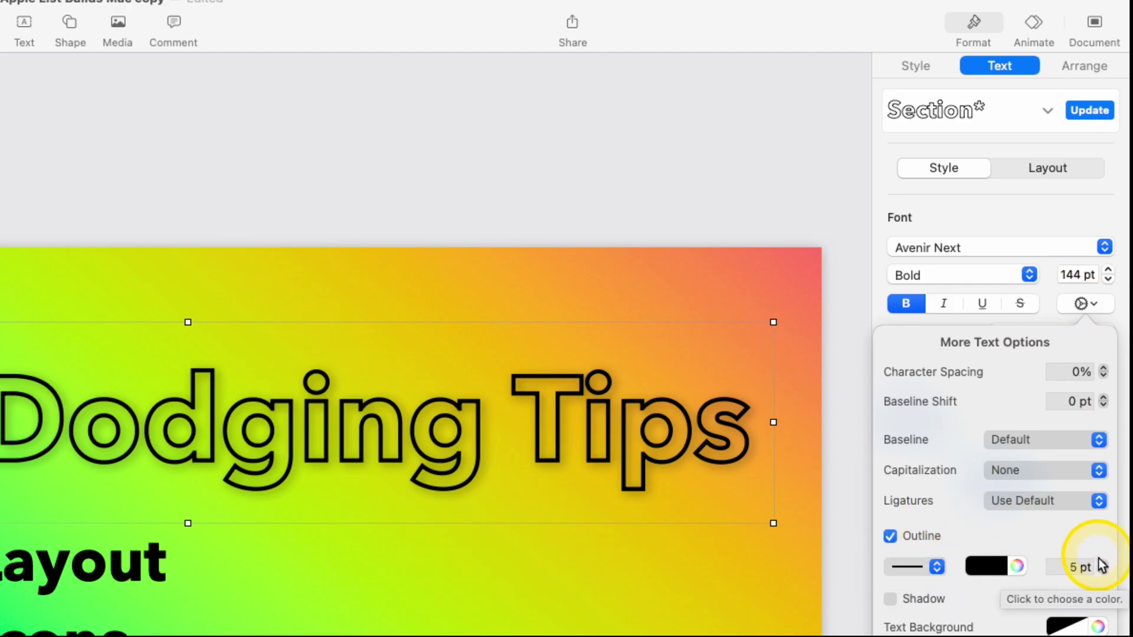
pyautogui.click(991, 258)
pyautogui.click(922, 379)
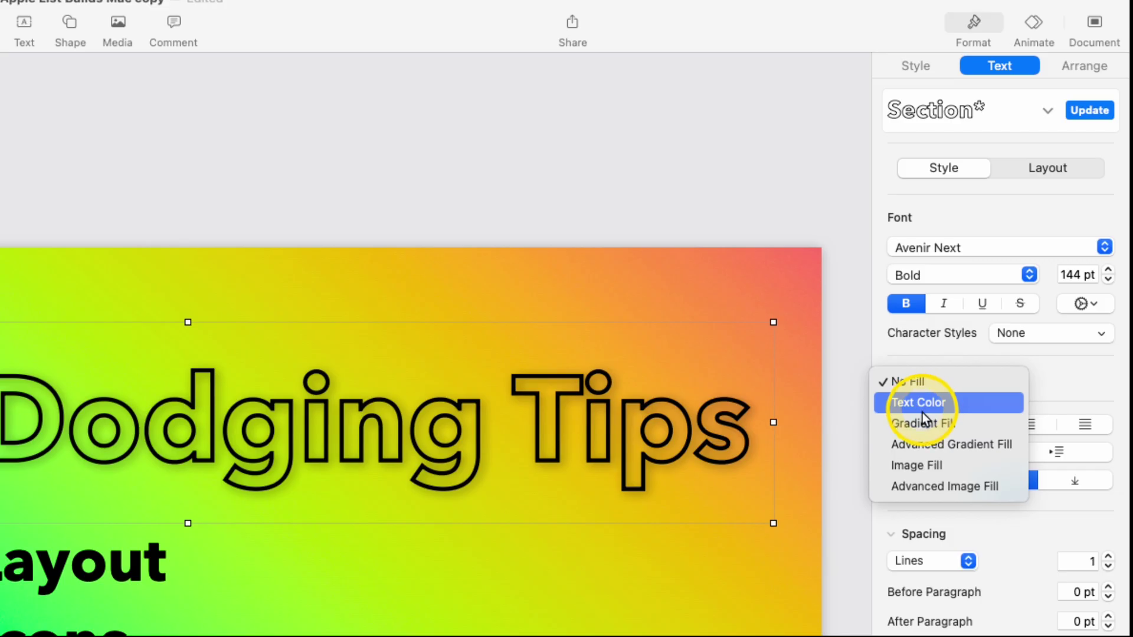
pyautogui.click(920, 381)
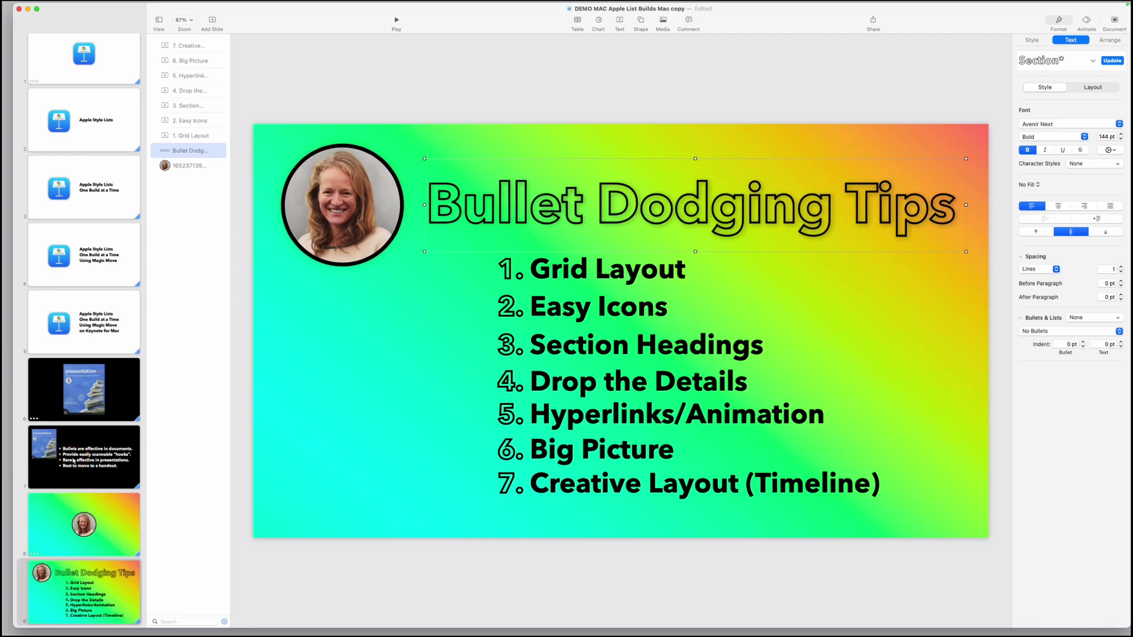
pyautogui.scroll(2, 73, 461)
# View slides 7 and 5, then open the Magic List Template product page.
pyautogui.click(99, 459)
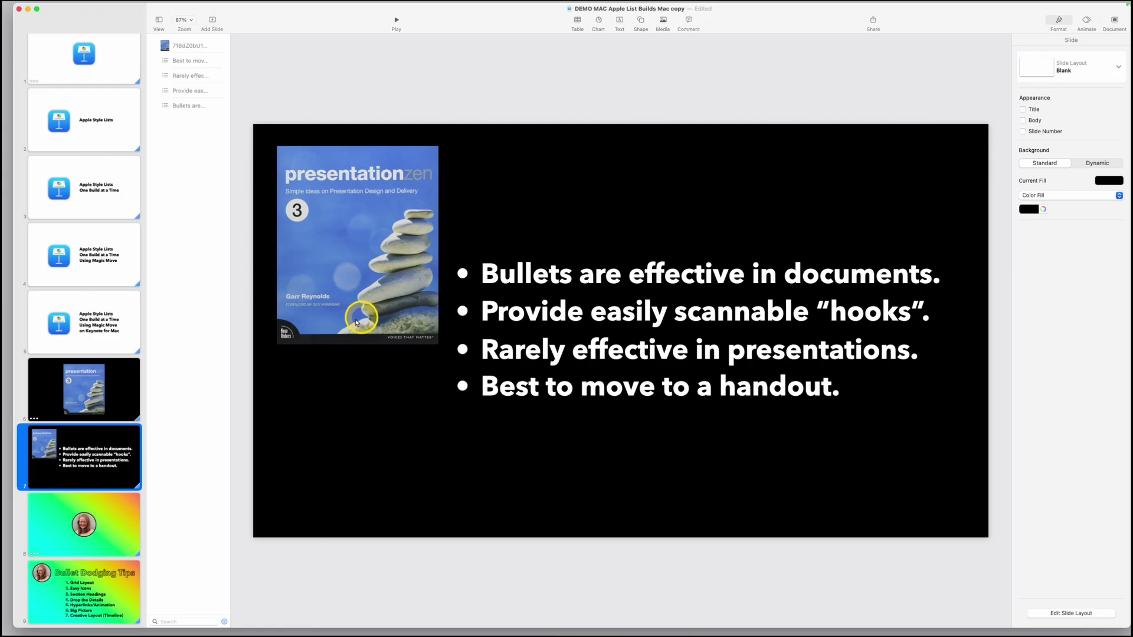
pyautogui.click(129, 334)
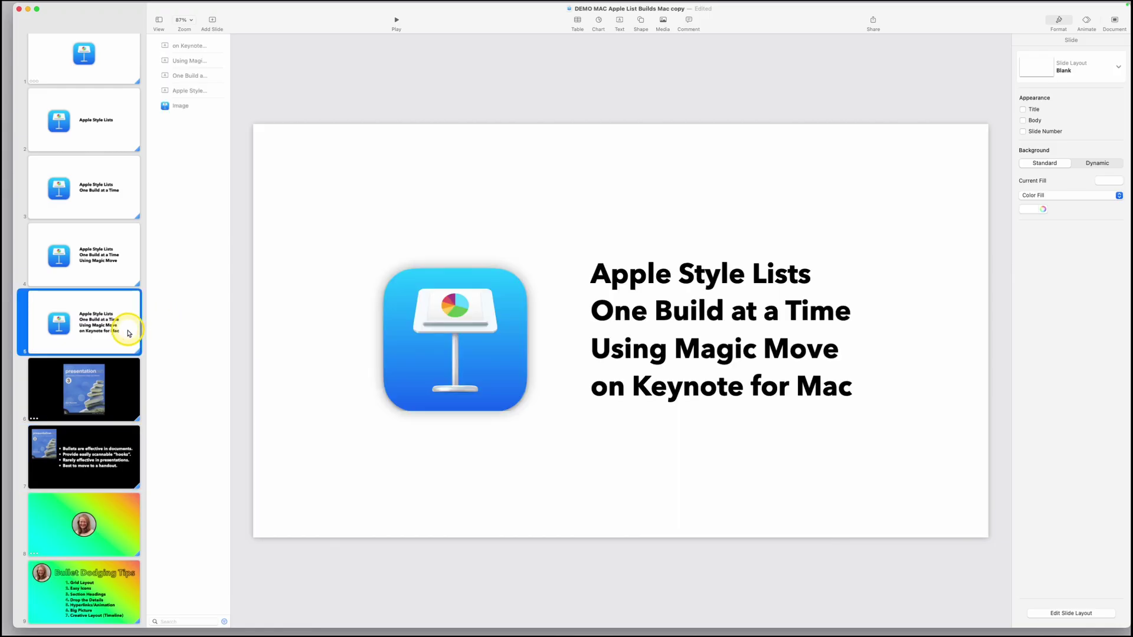
pyautogui.click(337, 432)
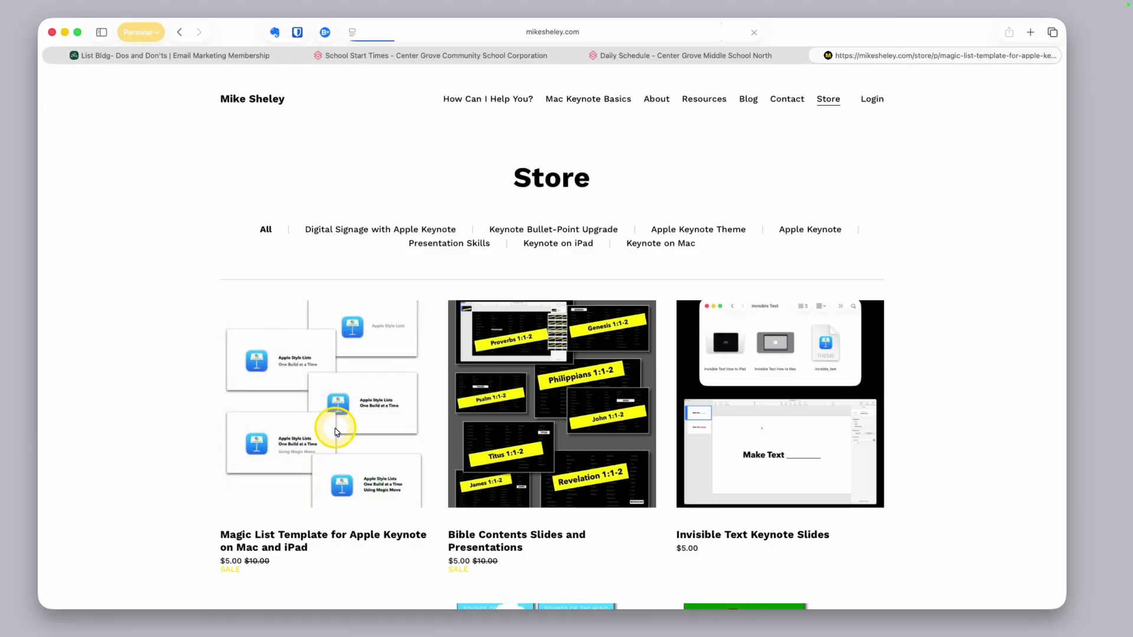
# Add the Magic List Template ($5.00, down from $10.00) to the Safari cart.
pyautogui.scroll(-3, 334, 432)
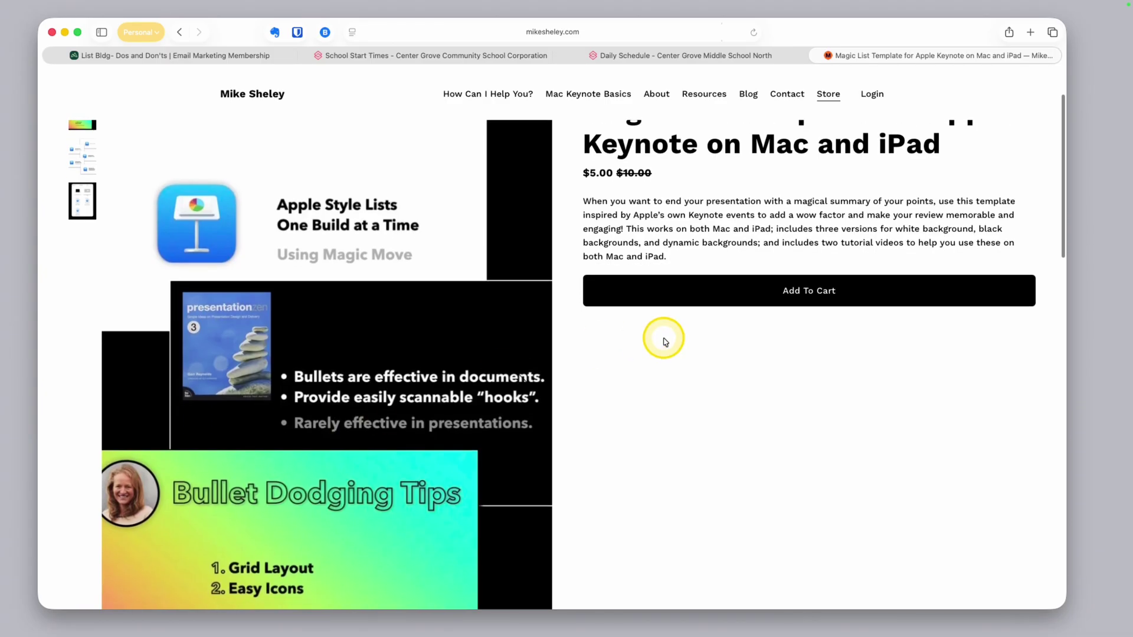
pyautogui.click(737, 301)
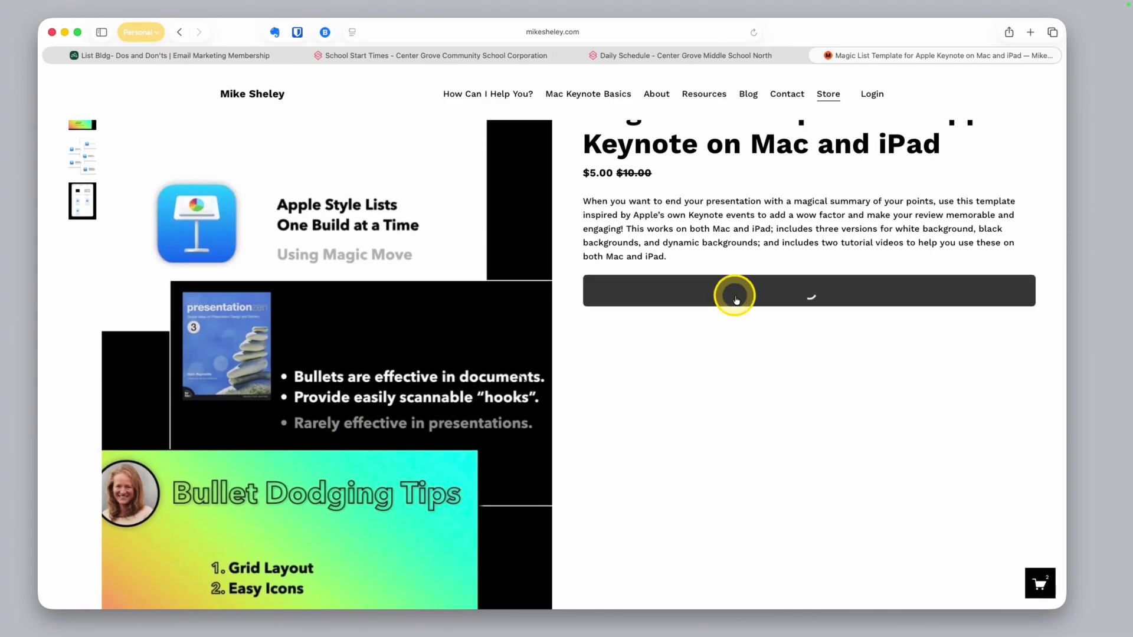